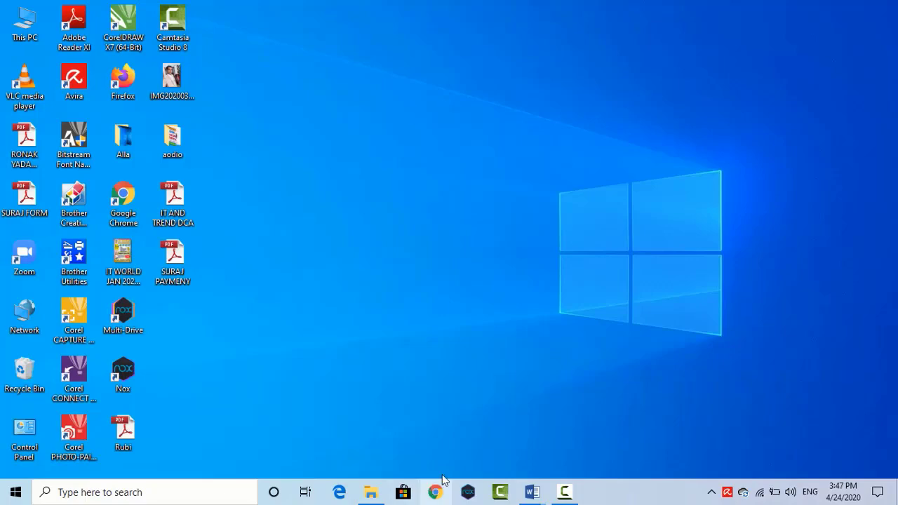
# Step: Bring the Windows 8.1-ITWORLD Word notes back on screen from the taskbar
pyautogui.moveTo(532, 492)
pyautogui.click(483, 412)
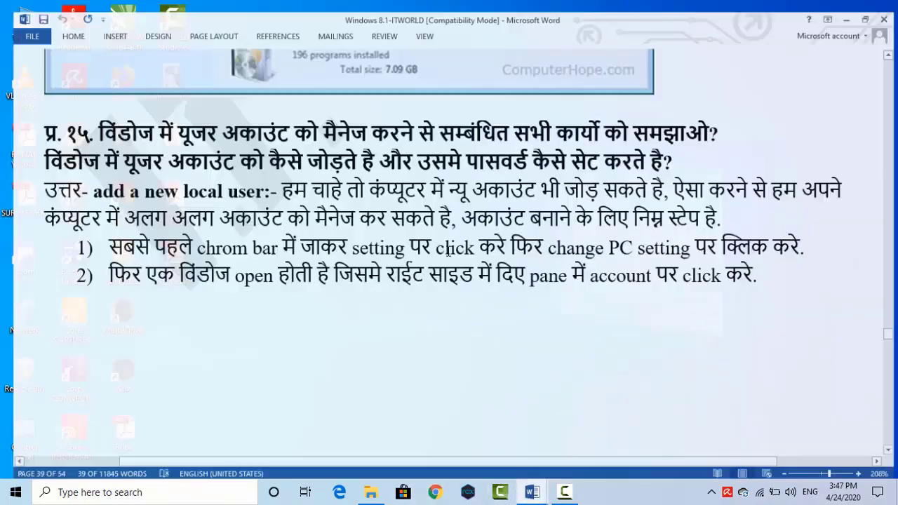
pyautogui.click(253, 183)
pyautogui.hotkey('shift', 'Right')
pyautogui.hotkey('shift', 'Right')
pyautogui.hotkey('shift', 'Right')
pyautogui.hotkey('shift', 'Right')
pyautogui.hotkey('shift', 'Right')
pyautogui.hotkey('shift', 'Right')
pyautogui.hotkey('shift', 'Right')
pyautogui.hotkey('shift', 'Right')
pyautogui.hotkey('shift', 'Right')
pyautogui.hotkey('shift', 'Right')
pyautogui.hotkey('shift', 'Right')
pyautogui.hotkey('shift', 'Right')
pyautogui.hotkey('shift', 'Right')
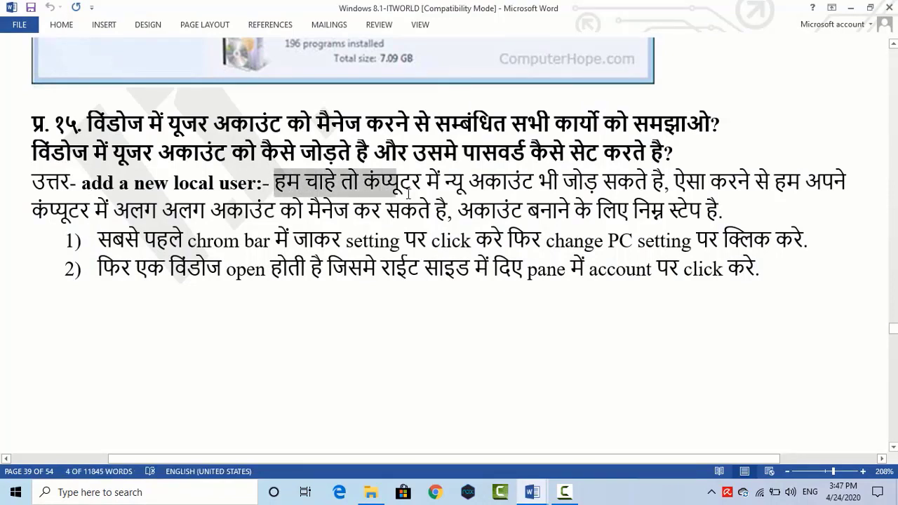
pyautogui.hotkey('shift', 'Right')
pyautogui.hotkey('shift', 'Right')
pyautogui.hotkey('shift', 'Right')
pyautogui.hotkey('shift', 'Right')
pyautogui.hotkey('shift', 'Right')
pyautogui.hotkey('shift', 'Right')
pyautogui.hotkey('shift', 'Right')
pyautogui.hotkey('shift', 'Right')
pyautogui.hotkey('shift', 'Right')
pyautogui.hotkey('shift', 'Right')
pyautogui.hotkey('shift', 'Right')
pyautogui.hotkey('shift', 'Right')
pyautogui.hotkey('shift', 'Right')
pyautogui.hotkey('shift', 'Right')
pyautogui.hotkey('shift', 'Right')
pyautogui.hotkey('shift', 'Right')
pyautogui.hotkey('shift', 'Right')
pyautogui.hotkey('shift', 'Right')
pyautogui.hotkey('shift', 'Right')
pyautogui.hotkey('shift', 'Right')
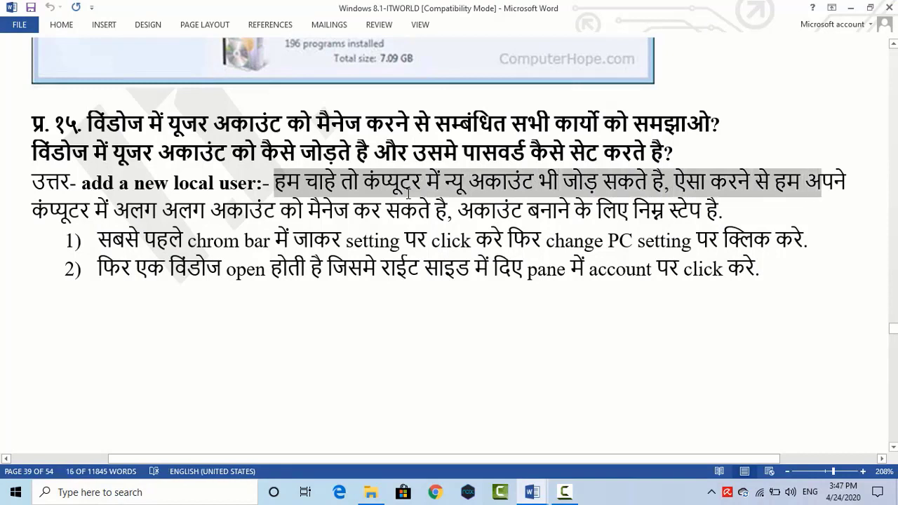
pyautogui.hotkey('shift', 'Right')
pyautogui.hotkey('shift', 'Right')
pyautogui.hotkey('shift', 'Right')
pyautogui.hotkey('shift', 'Right')
pyautogui.hotkey('shift', 'Right')
pyautogui.hotkey('shift', 'Right')
pyautogui.hotkey('shift', 'Right')
pyautogui.hotkey('shift', 'Right')
pyautogui.hotkey('shift', 'Right')
pyautogui.hotkey('shift', 'Right')
pyautogui.hotkey('shift', 'Right')
pyautogui.hotkey('shift', 'Right')
pyautogui.hotkey('shift', 'Right')
pyautogui.hotkey('shift', 'Right')
pyautogui.hotkey('shift', 'Right')
pyautogui.hotkey('shift', 'Right')
pyautogui.hotkey('shift', 'Right')
pyautogui.hotkey('shift', 'Right')
pyautogui.hotkey('shift', 'Right')
pyautogui.hotkey('shift', 'Right')
pyautogui.hotkey('shift', 'Right')
pyautogui.hotkey('shift', 'Right')
pyautogui.hotkey('shift', 'Right')
pyautogui.hotkey('shift', 'Right')
pyautogui.hotkey('shift', 'Right')
pyautogui.hotkey('shift', 'Right')
pyautogui.hotkey('shift', 'Right')
pyautogui.hotkey('shift', 'Right')
pyautogui.hotkey('shift', 'Right')
pyautogui.hotkey('shift', 'Right')
pyautogui.hotkey('shift', 'Right')
pyautogui.hotkey('shift', 'Right')
pyautogui.hotkey('shift', 'Right')
pyautogui.hotkey('shift', 'Right')
pyautogui.hotkey('shift', 'Right')
pyautogui.hotkey('shift', 'Right')
pyautogui.hotkey('shift', 'Right')
pyautogui.hotkey('shift', 'Right')
pyautogui.hotkey('shift', 'Right')
pyautogui.hotkey('shift', 'Right')
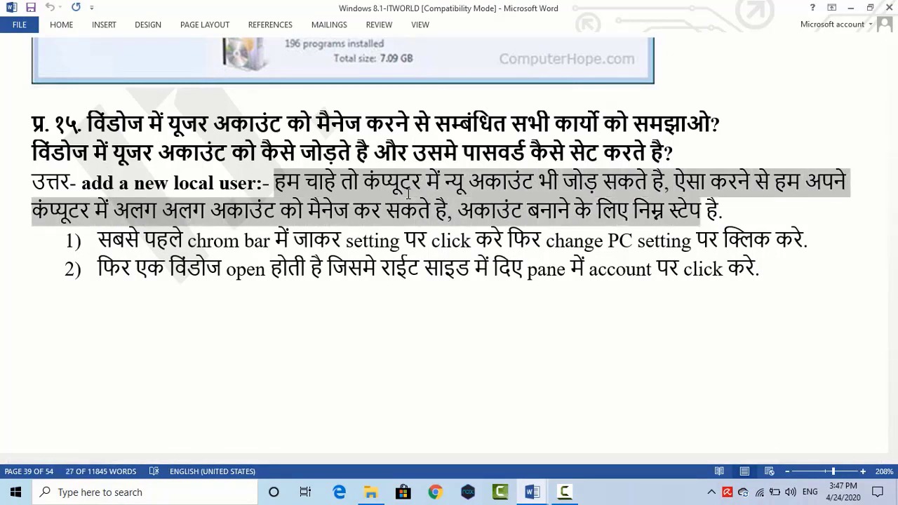
pyautogui.scroll(-4, 442, 183)
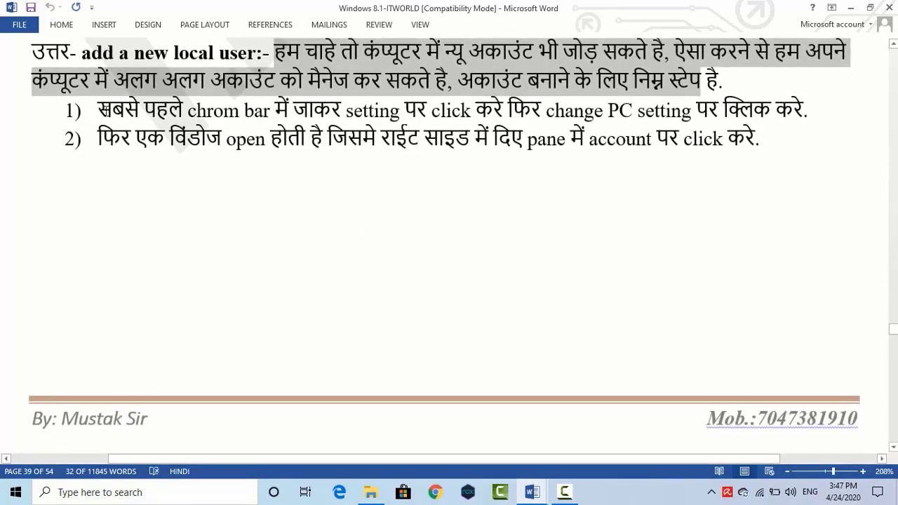
pyautogui.hotkey('shift', 'Right')
pyautogui.hotkey('shift', 'Right')
pyautogui.hotkey('shift', 'Right')
pyautogui.press('Right')
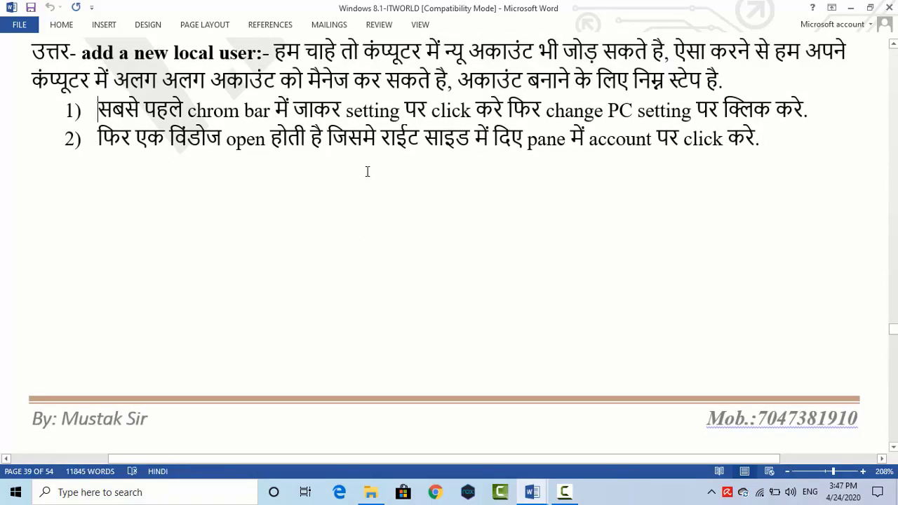
pyautogui.hotkey('shift', 'Down')
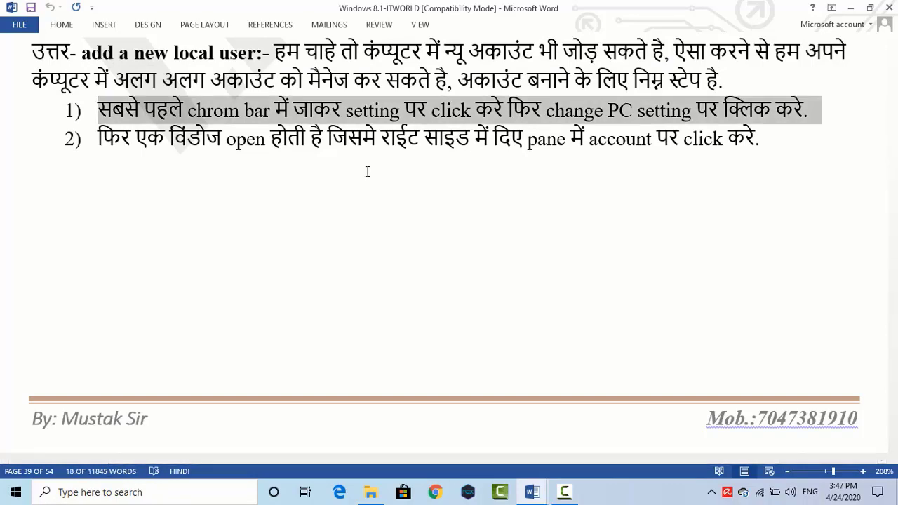
pyautogui.hotkey('shift', 'Down')
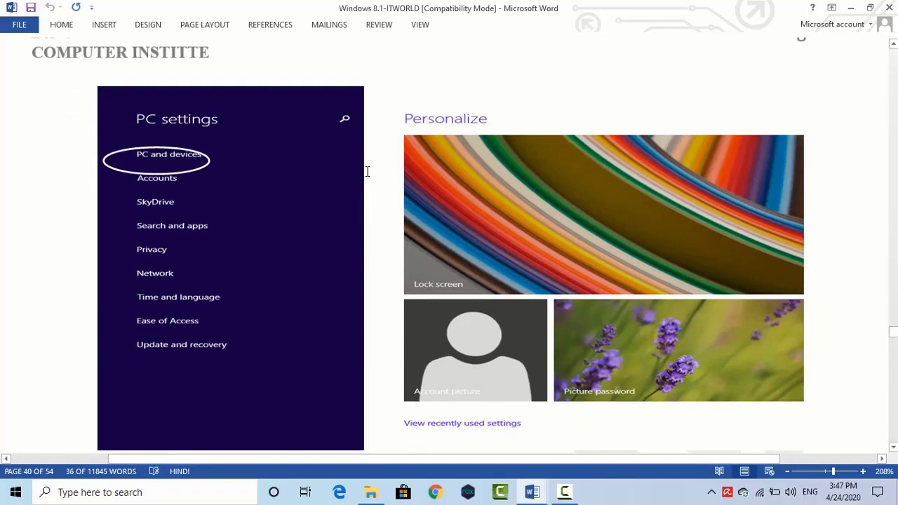
pyautogui.hotkey('shift', 'Up')
pyautogui.hotkey('shift', 'Right')
pyautogui.hotkey('shift', 'Right')
pyautogui.hotkey('shift', 'Right')
pyautogui.hotkey('shift', 'Right')
pyautogui.hotkey('shift', 'Right')
pyautogui.hotkey('shift', 'Right')
pyautogui.hotkey('shift', 'Right')
pyautogui.hotkey('shift', 'Right')
pyautogui.hotkey('shift', 'Right')
pyautogui.hotkey('shift', 'Right')
pyautogui.hotkey('shift', 'Right')
pyautogui.hotkey('shift', 'Right')
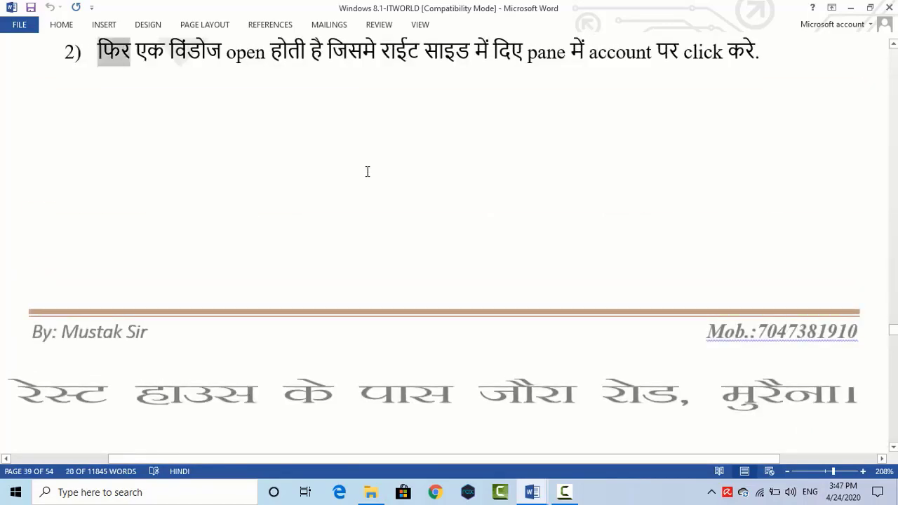
pyautogui.hotkey('shift', 'Right')
pyautogui.hotkey('shift', 'Right')
pyautogui.hotkey('shift', 'Right')
pyautogui.hotkey('shift', 'Right')
pyautogui.hotkey('shift', 'Right')
pyautogui.hotkey('shift', 'Right')
pyautogui.hotkey('shift', 'Right')
pyautogui.hotkey('shift', 'Right')
pyautogui.hotkey('shift', 'Right')
pyautogui.hotkey('shift', 'Right')
pyautogui.hotkey('shift', 'Right')
pyautogui.hotkey('shift', 'Right')
pyautogui.hotkey('shift', 'Right')
pyautogui.hotkey('shift', 'Right')
pyautogui.hotkey('shift', 'Right')
pyautogui.hotkey('shift', 'Right')
pyautogui.hotkey('shift', 'Right')
pyautogui.hotkey('shift', 'Right')
pyautogui.hotkey('shift', 'Right')
pyautogui.hotkey('shift', 'Right')
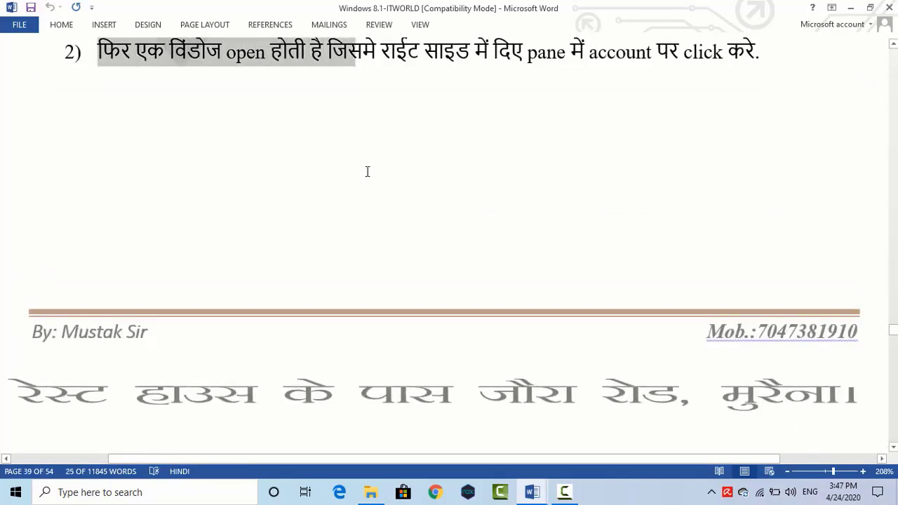
pyautogui.hotkey('shift', 'Right')
pyautogui.hotkey('shift', 'Right')
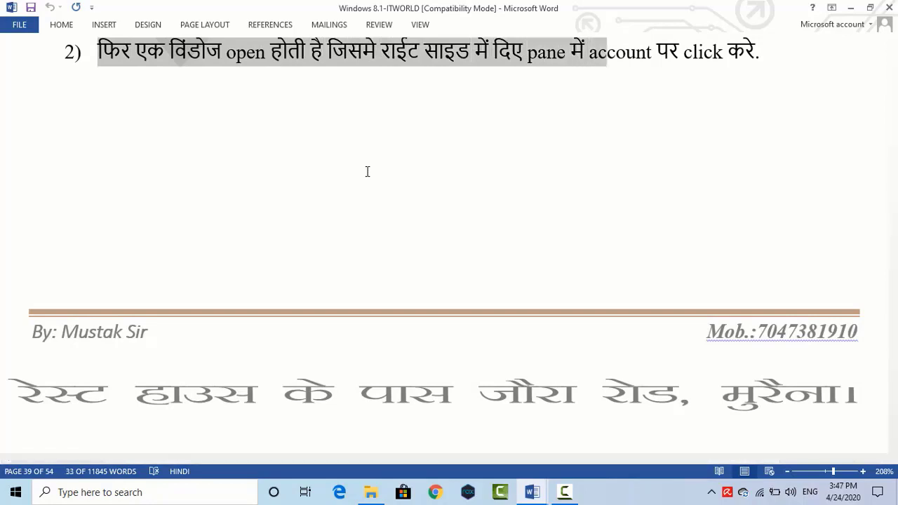
pyautogui.hotkey('shift', 'Right')
pyautogui.hotkey('shift', 'Right')
pyautogui.hotkey('shift', 'Right')
pyautogui.hotkey('shift', 'Right')
pyautogui.hotkey('shift', 'Right')
pyautogui.hotkey('shift', 'Right')
pyautogui.hotkey('shift', 'Right')
pyautogui.hotkey('shift', 'Right')
pyautogui.hotkey('shift', 'Right')
pyautogui.hotkey('shift', 'Right')
pyautogui.hotkey('shift', 'Right')
pyautogui.hotkey('shift', 'Right')
pyautogui.hotkey('shift', 'Right')
pyautogui.hotkey('shift', 'Right')
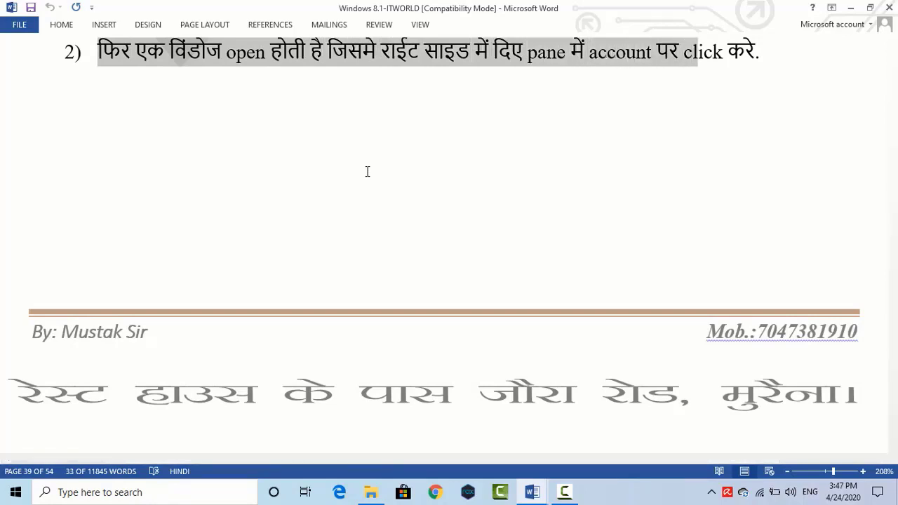
pyautogui.hotkey('shift', 'Right')
# Step: On page 40's PC settings screenshot, move the white ellipse down from PC and devices onto Accounts
pyautogui.scroll(-7, 361, 183)
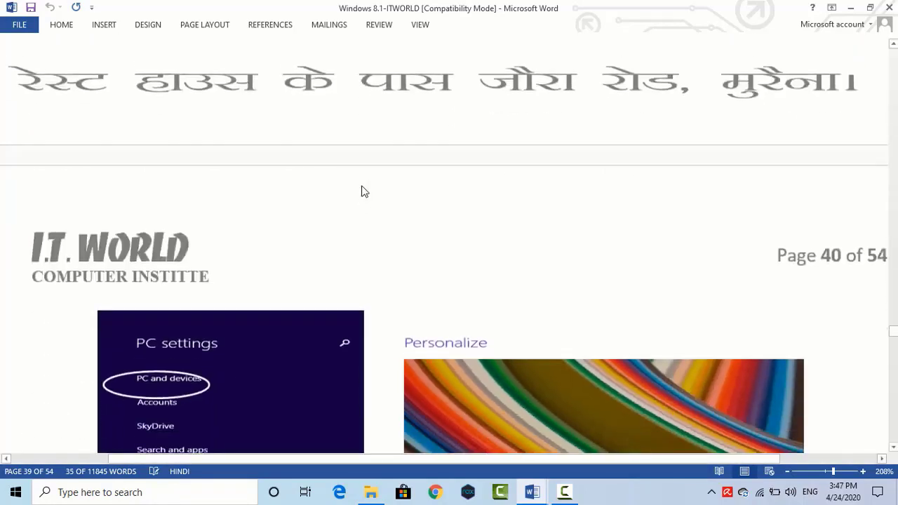
pyautogui.scroll(-1, 364, 184)
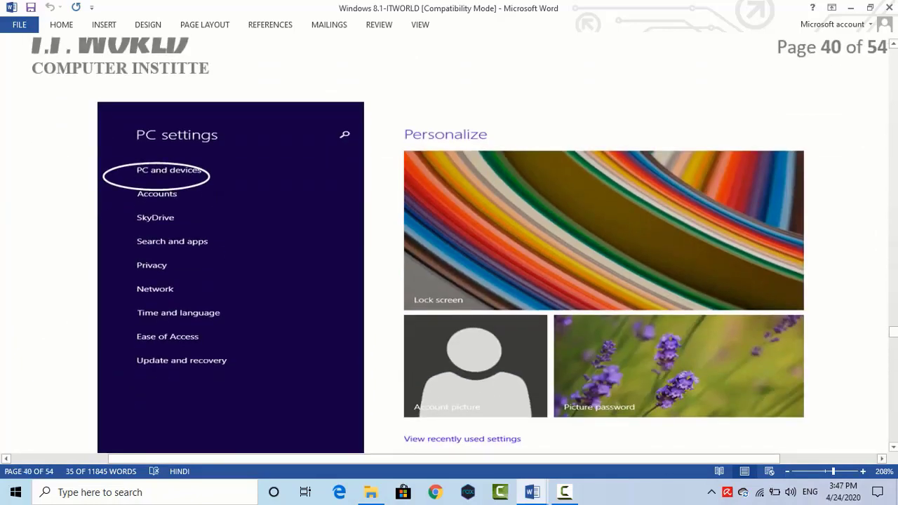
pyautogui.scroll(-3, 449, 246)
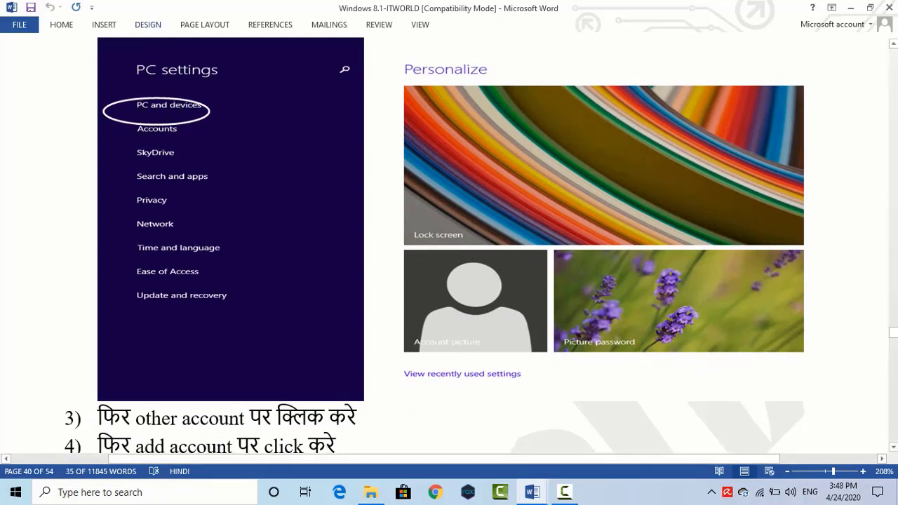
pyautogui.click(172, 132)
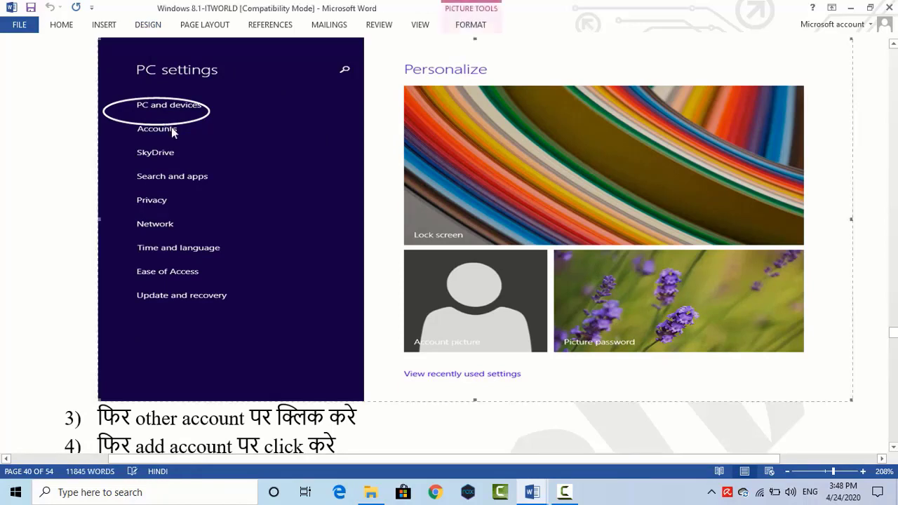
pyautogui.click(171, 125)
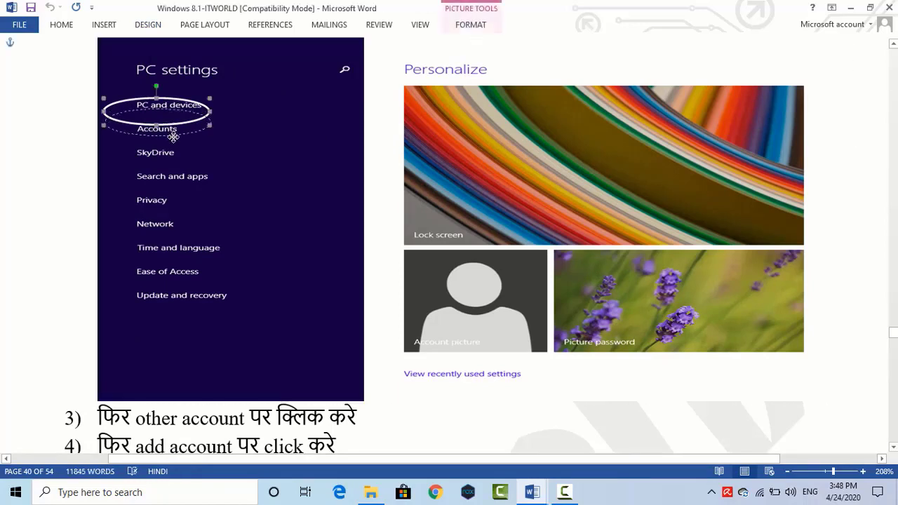
pyautogui.moveTo(172, 140); pyautogui.dragTo(173, 152)
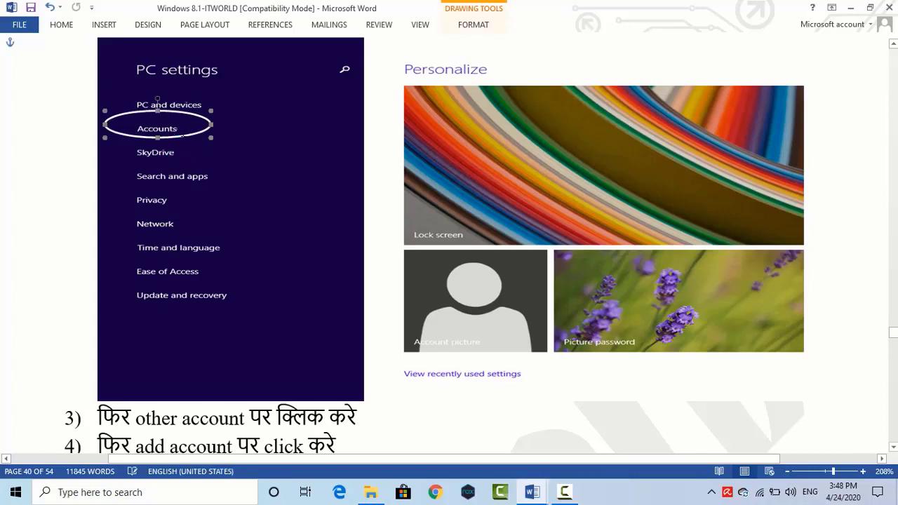
# Step: Highlight steps 3, 4 and 5 of the notes in turn
pyautogui.scroll(-3, 99, 286)
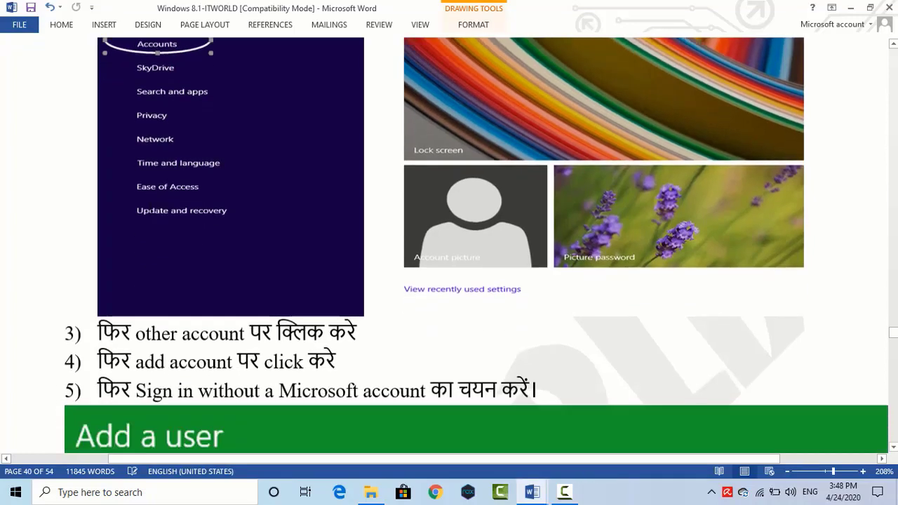
pyautogui.moveTo(106, 284); pyautogui.dragTo(370, 287)
pyautogui.moveTo(95, 315); pyautogui.dragTo(361, 319)
pyautogui.scroll(-3, 361, 319)
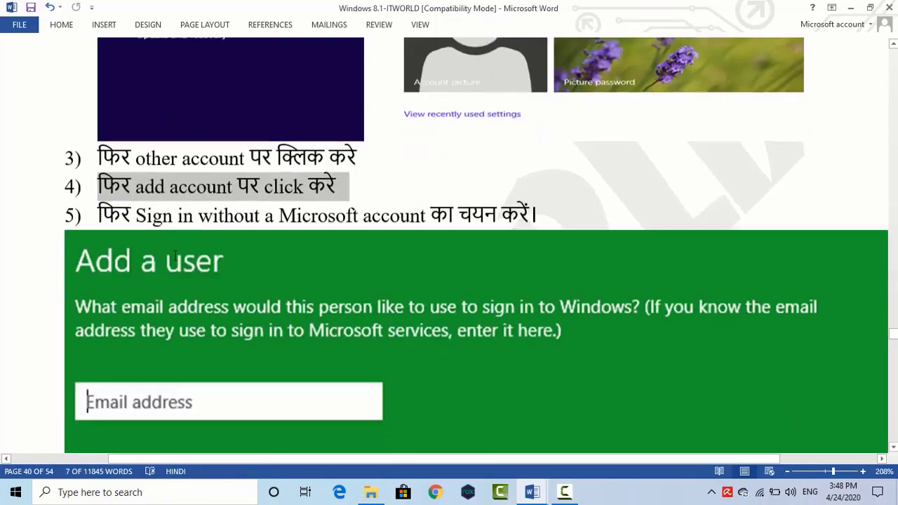
pyautogui.moveTo(101, 213); pyautogui.dragTo(558, 215)
pyautogui.click(545, 210)
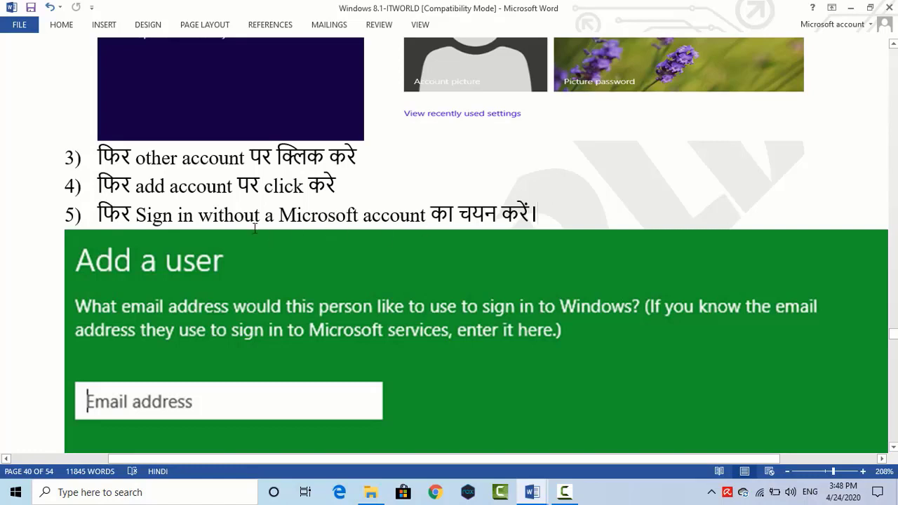
# Step: Highlight the 'Sign in without a Microsoft account' option and select the Add a user screenshot
pyautogui.click(138, 214)
pyautogui.moveTo(151, 218); pyautogui.dragTo(310, 220)
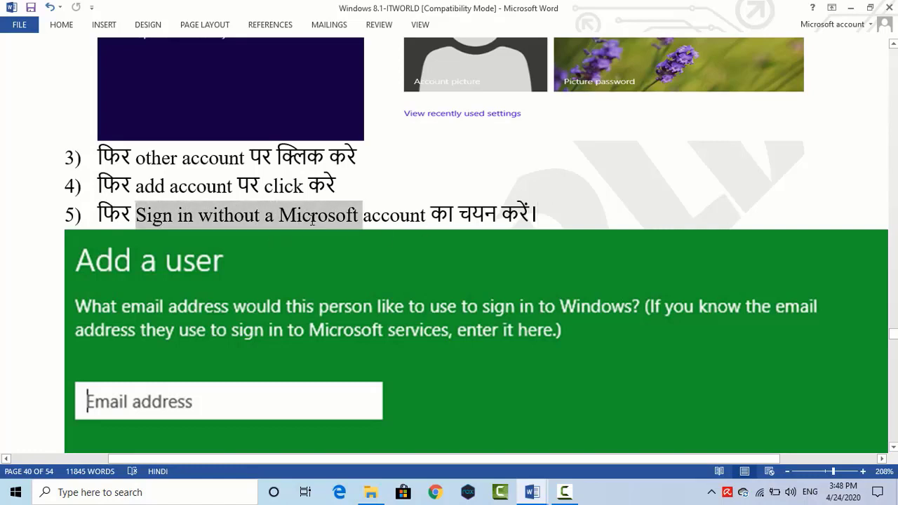
pyautogui.moveTo(375, 218); pyautogui.dragTo(557, 217)
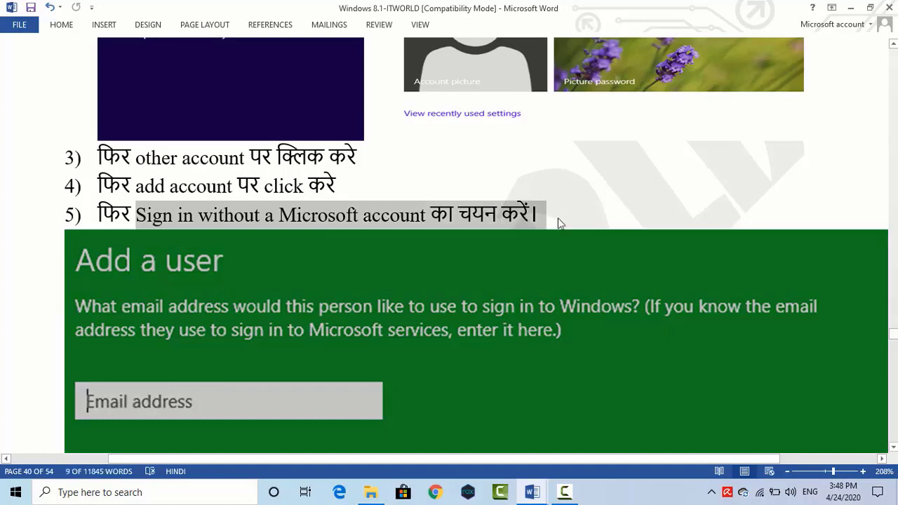
pyautogui.scroll(-3, 359, 182)
pyautogui.click(359, 183)
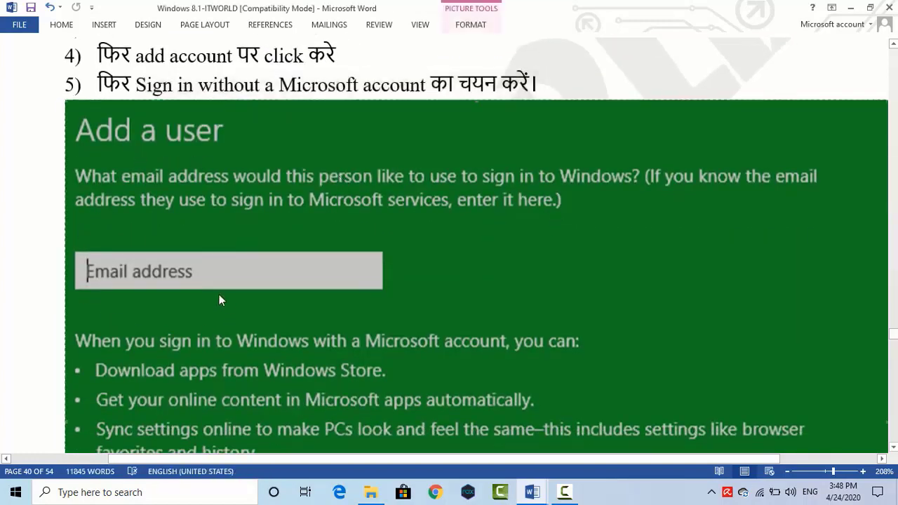
pyautogui.scroll(-9, 349, 271)
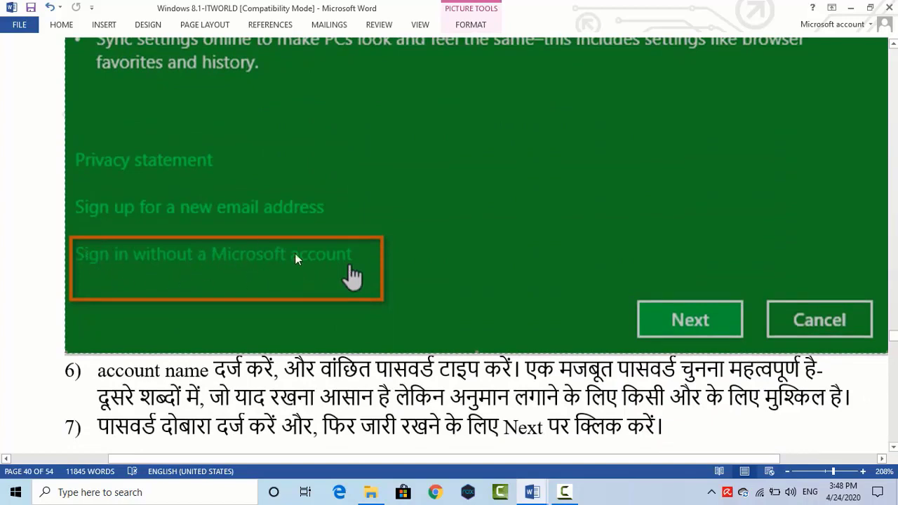
# Step: Highlight the full text of step 6
pyautogui.scroll(-3, 268, 285)
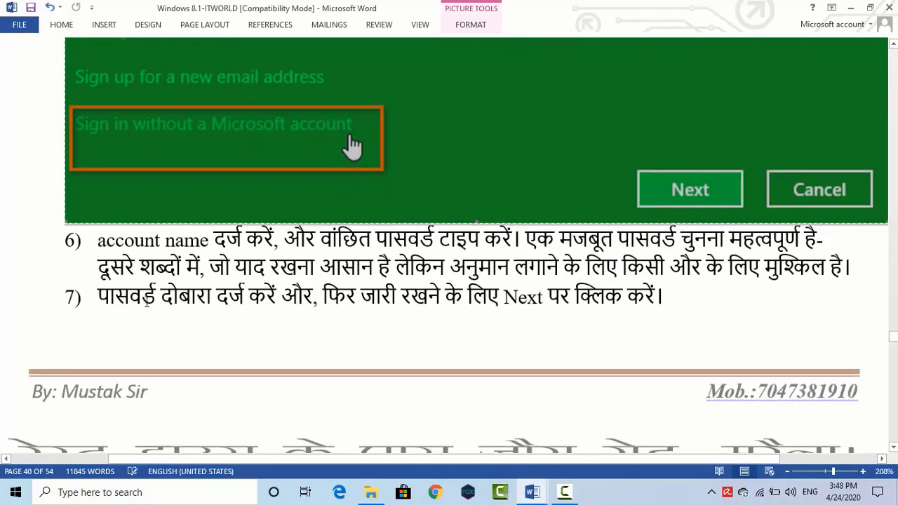
pyautogui.click(98, 246)
pyautogui.hotkey('shift', 'Right')
pyautogui.hotkey('shift', 'Right')
pyautogui.hotkey('shift', 'Right')
pyautogui.hotkey('shift', 'Right')
pyautogui.hotkey('shift', 'Right')
pyautogui.hotkey('shift', 'Right')
pyautogui.hotkey('shift', 'Right')
pyautogui.hotkey('shift', 'Right')
pyautogui.hotkey('shift', 'Right')
pyautogui.hotkey('shift', 'Right')
pyautogui.hotkey('shift', 'Right')
pyautogui.hotkey('shift', 'Right')
pyautogui.hotkey('shift', 'Right')
pyautogui.hotkey('shift', 'Right')
pyautogui.hotkey('shift', 'Right')
pyautogui.hotkey('shift', 'Right')
pyautogui.hotkey('shift', 'Right')
pyautogui.hotkey('shift', 'Right')
pyautogui.hotkey('shift', 'Right')
pyautogui.hotkey('shift', 'Right')
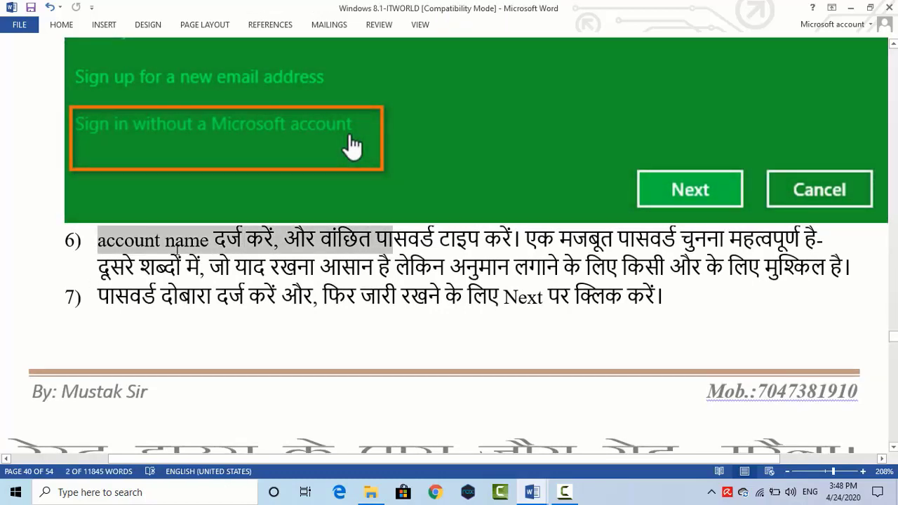
pyautogui.hotkey('shift', 'Right')
pyautogui.hotkey('shift', 'Right')
pyautogui.hotkey('shift', 'Right')
pyautogui.hotkey('shift', 'Right')
pyautogui.hotkey('shift', 'Right')
pyautogui.hotkey('shift', 'Right')
pyautogui.hotkey('shift', 'Right')
pyautogui.hotkey('shift', 'Right')
pyautogui.hotkey('shift', 'Right')
pyautogui.hotkey('shift', 'Right')
pyautogui.hotkey('shift', 'Right')
pyautogui.hotkey('shift', 'Right')
pyautogui.hotkey('shift', 'Right')
pyautogui.hotkey('shift', 'Right')
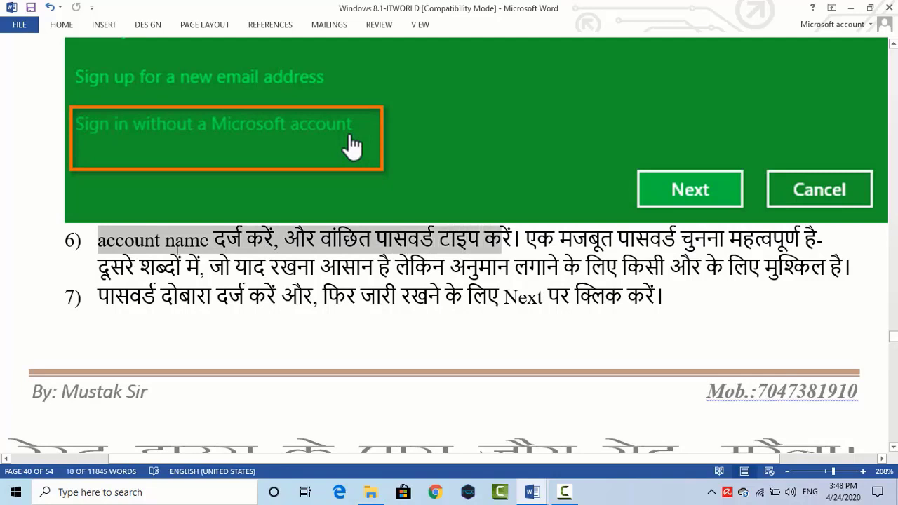
pyautogui.hotkey('shift', 'Right')
pyautogui.hotkey('shift', 'Right')
pyautogui.hotkey('shift', 'Right')
pyautogui.hotkey('shift', 'Right')
pyautogui.hotkey('shift', 'Right')
pyautogui.hotkey('shift', 'Right')
pyautogui.hotkey('shift', 'Right')
pyautogui.hotkey('shift', 'Right')
pyautogui.hotkey('shift', 'Right')
pyautogui.hotkey('shift', 'Right')
pyautogui.hotkey('shift', 'Right')
pyautogui.hotkey('shift', 'Right')
pyautogui.hotkey('shift', 'Right')
pyautogui.hotkey('shift', 'Right')
pyautogui.hotkey('shift', 'Right')
pyautogui.hotkey('shift', 'Right')
pyautogui.hotkey('shift', 'Right')
pyautogui.hotkey('shift', 'Right')
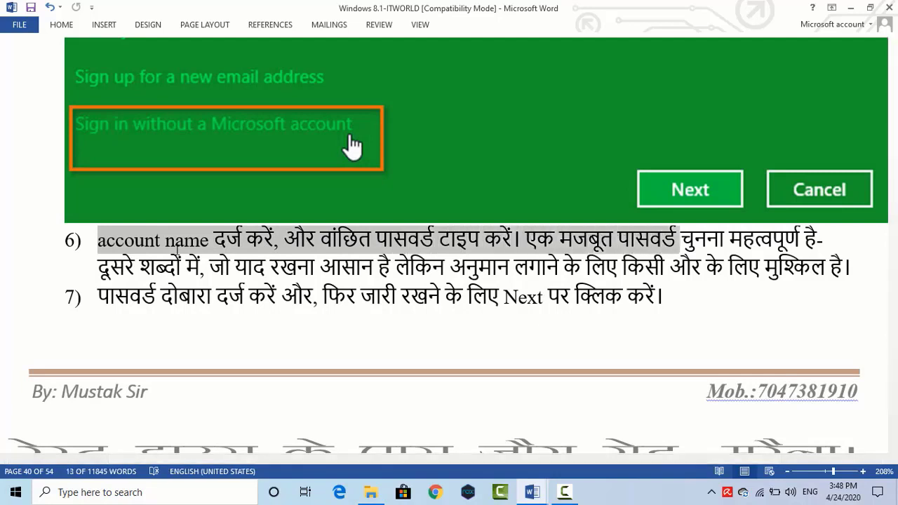
pyautogui.hotkey('shift', 'Right')
pyautogui.hotkey('shift', 'Right')
pyautogui.hotkey('shift', 'Right')
pyautogui.hotkey('shift', 'Right')
pyautogui.hotkey('shift', 'Right')
pyautogui.hotkey('shift', 'Right')
pyautogui.hotkey('shift', 'Right')
pyautogui.hotkey('shift', 'Right')
pyautogui.hotkey('shift', 'Right')
pyautogui.hotkey('shift', 'Right')
pyautogui.hotkey('shift', 'Right')
pyautogui.hotkey('shift', 'Right')
pyautogui.hotkey('shift', 'Right')
pyautogui.hotkey('shift', 'Right')
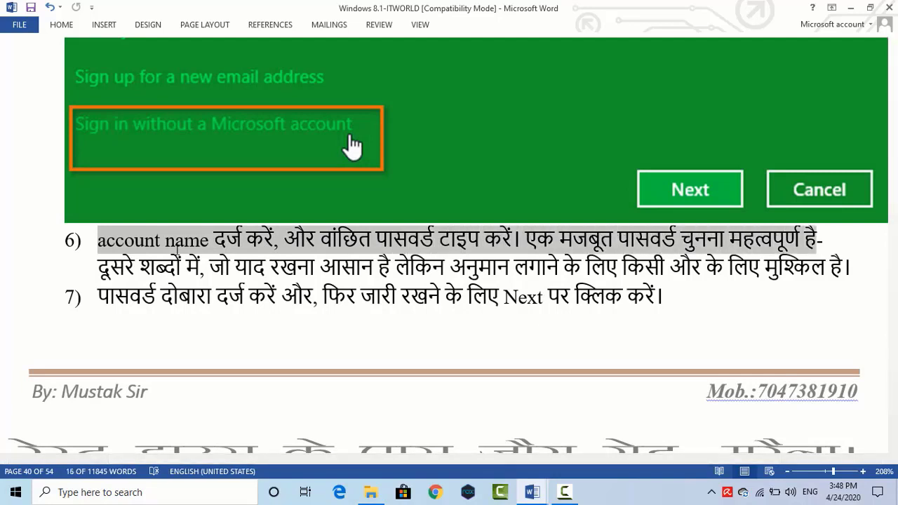
pyautogui.hotkey('shift', 'Down')
pyautogui.hotkey('shift', 'Right')
pyautogui.hotkey('shift', 'Right')
pyautogui.hotkey('shift', 'Right')
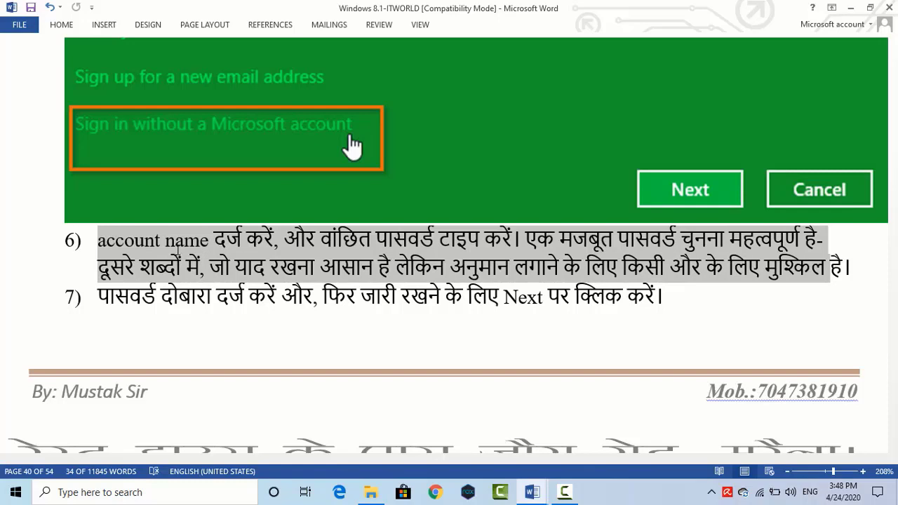
# Step: Highlight step 7's text and continue to page 41's Add a user screenshot
pyautogui.click(97, 295)
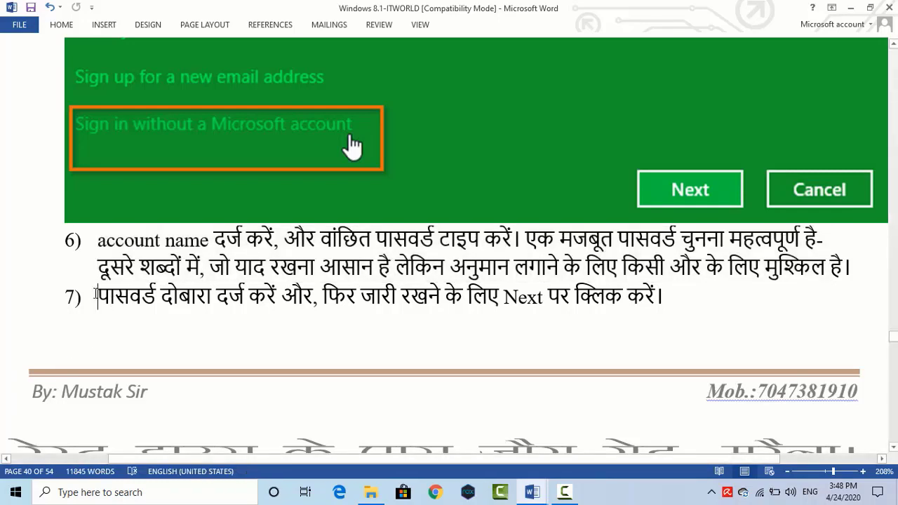
pyautogui.hotkey('shift', 'Right')
pyautogui.hotkey('shift', 'Right')
pyautogui.hotkey('shift', 'Right')
pyautogui.hotkey('shift', 'Right')
pyautogui.hotkey('shift', 'Right')
pyautogui.hotkey('shift', 'Right')
pyautogui.hotkey('shift', 'Right')
pyautogui.hotkey('shift', 'Right')
pyautogui.hotkey('shift', 'Right')
pyautogui.hotkey('shift', 'Right')
pyautogui.hotkey('shift', 'Right')
pyautogui.hotkey('shift', 'Right')
pyautogui.hotkey('shift', 'Right')
pyautogui.hotkey('shift', 'Right')
pyautogui.hotkey('shift', 'Right')
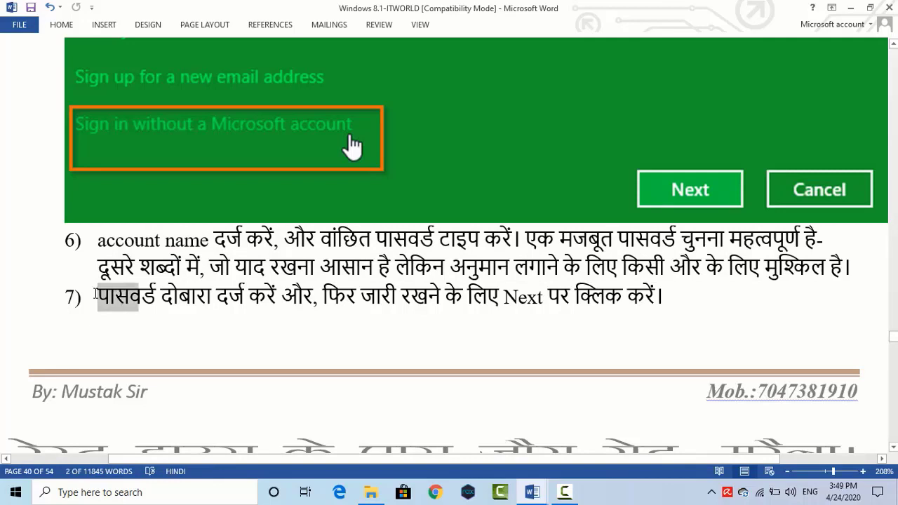
pyautogui.hotkey('shift', 'Right')
pyautogui.hotkey('shift', 'Right')
pyautogui.hotkey('shift', 'Right')
pyautogui.hotkey('shift', 'Right')
pyautogui.hotkey('shift', 'Right')
pyautogui.hotkey('shift', 'Right')
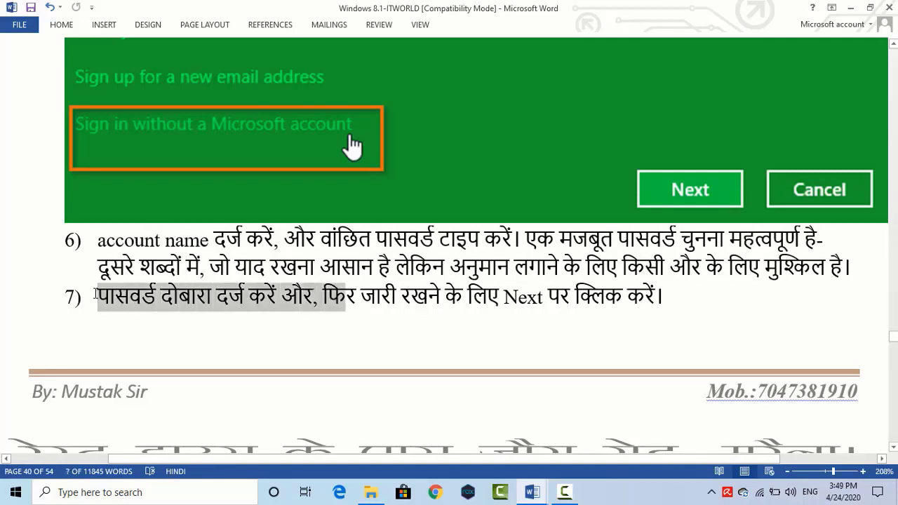
pyautogui.hotkey('shift', 'Right')
pyautogui.hotkey('shift', 'Right')
pyautogui.hotkey('shift', 'Right')
pyautogui.hotkey('shift', 'Right')
pyautogui.hotkey('shift', 'Right')
pyautogui.hotkey('shift', 'Right')
pyautogui.hotkey('shift', 'Right')
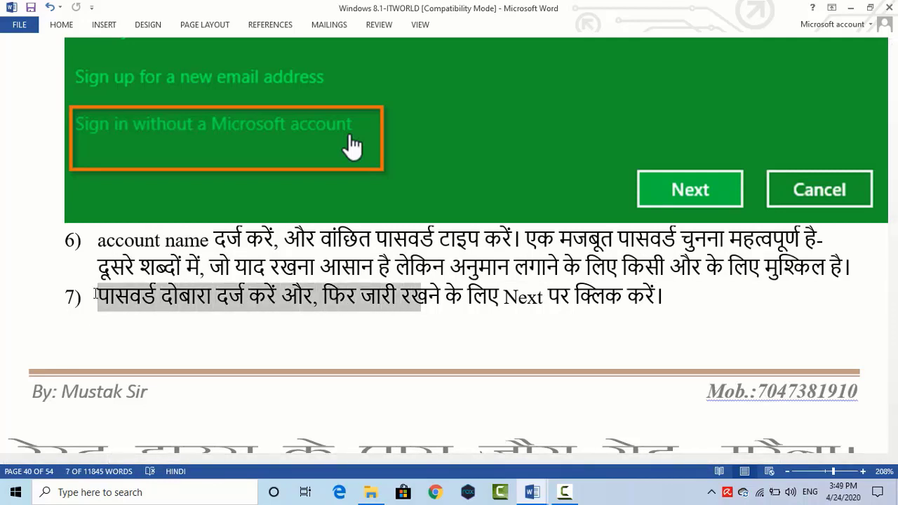
pyautogui.hotkey('shift', 'Right')
pyautogui.hotkey('shift', 'Right')
pyautogui.hotkey('shift', 'Right')
pyautogui.hotkey('shift', 'Right')
pyautogui.hotkey('shift', 'Right')
pyautogui.hotkey('shift', 'Right')
pyautogui.hotkey('shift', 'Right')
pyautogui.hotkey('shift', 'Right')
pyautogui.hotkey('shift', 'Right')
pyautogui.hotkey('shift', 'Right')
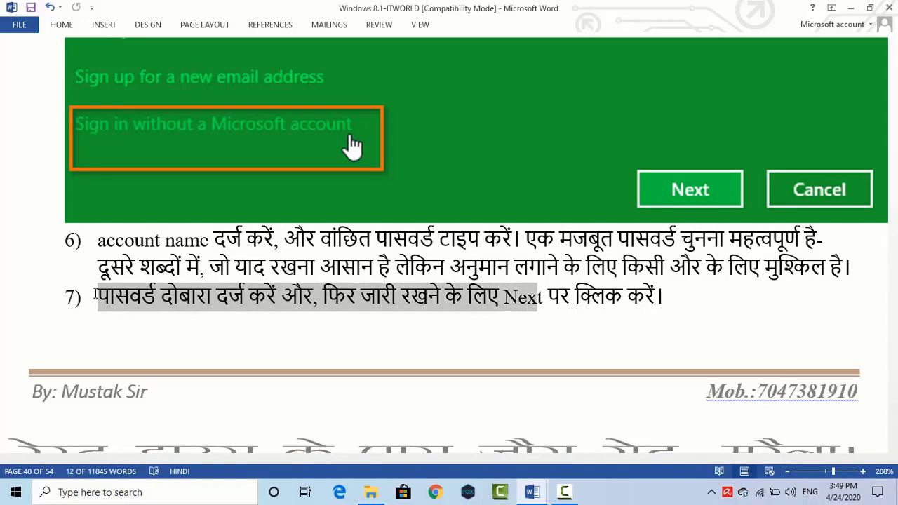
pyautogui.scroll(-10, 98, 302)
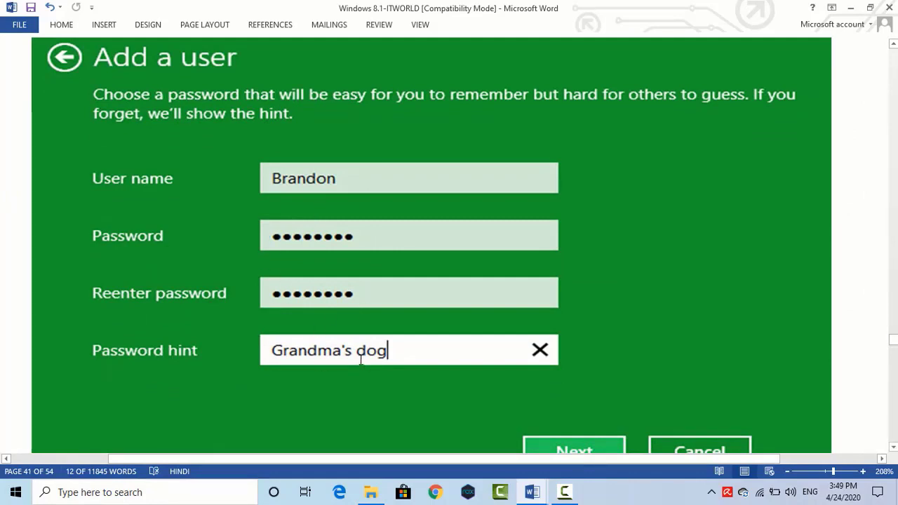
# Step: Scroll through page 41's steps 8–10 to Finish, then back up to page 40's PC settings screenshot
pyautogui.scroll(-2, 601, 363)
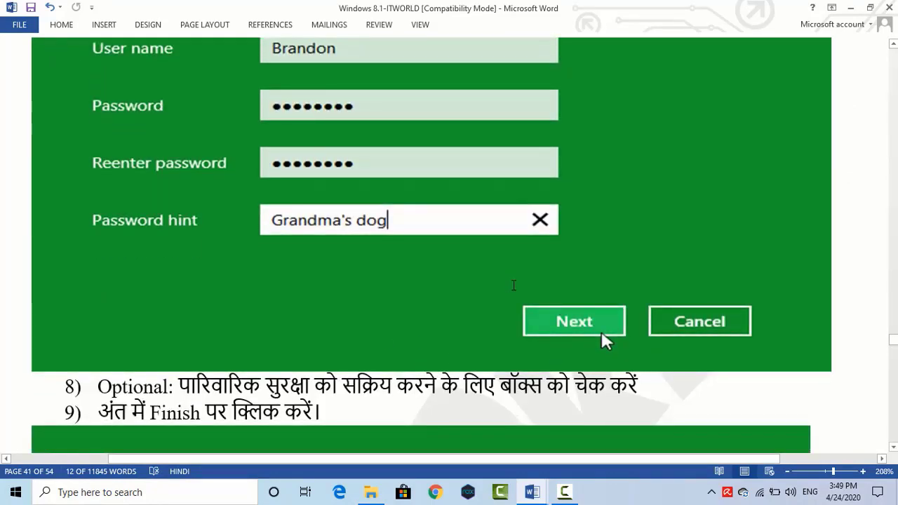
pyautogui.scroll(-1, 223, 381)
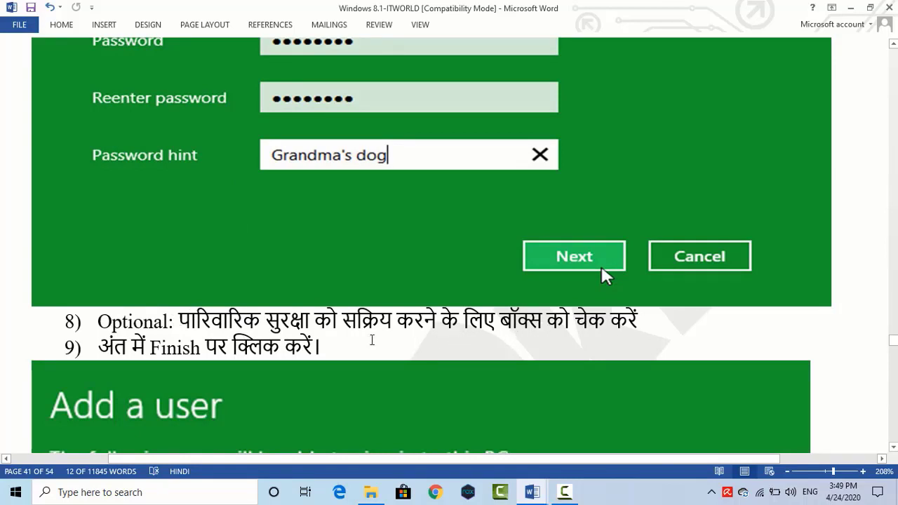
pyautogui.scroll(-3, 310, 294)
pyautogui.scroll(-4, 310, 293)
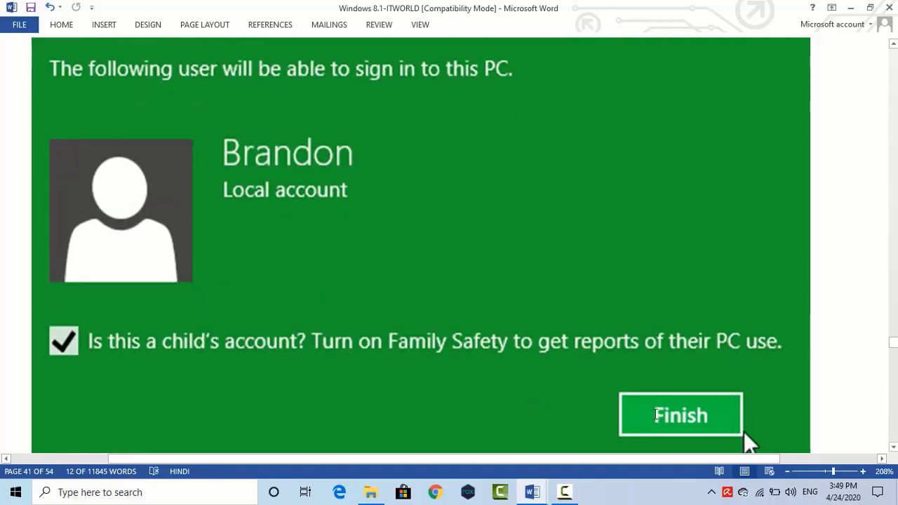
pyautogui.scroll(5, 476, 344)
pyautogui.scroll(-6, 475, 344)
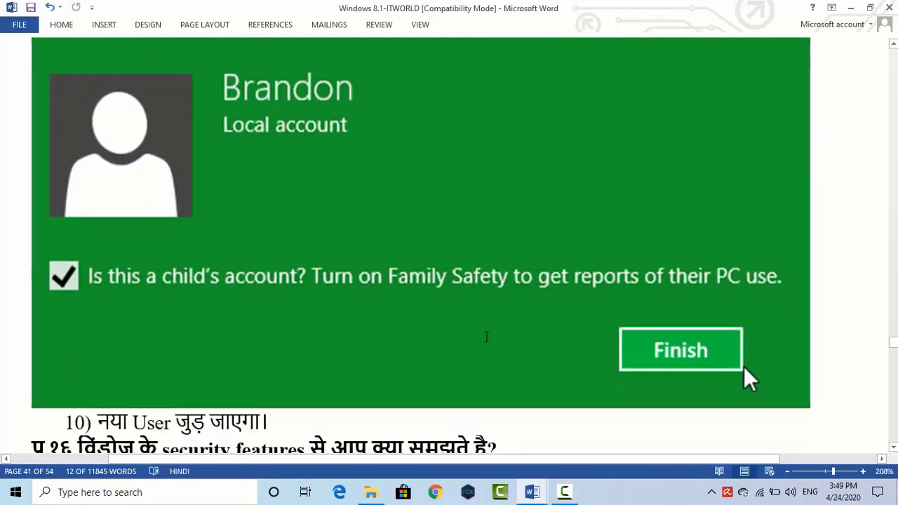
pyautogui.scroll(3, 484, 337)
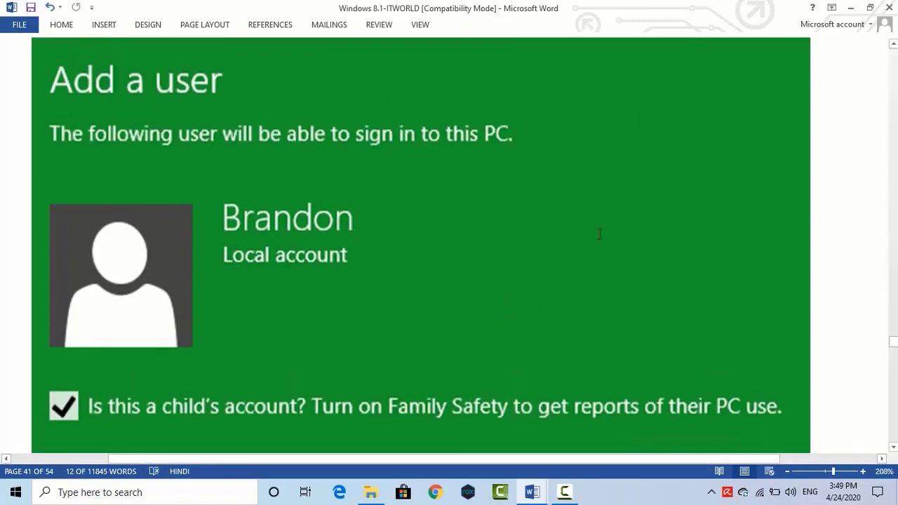
pyautogui.scroll(10, 603, 230)
pyautogui.scroll(15, 595, 240)
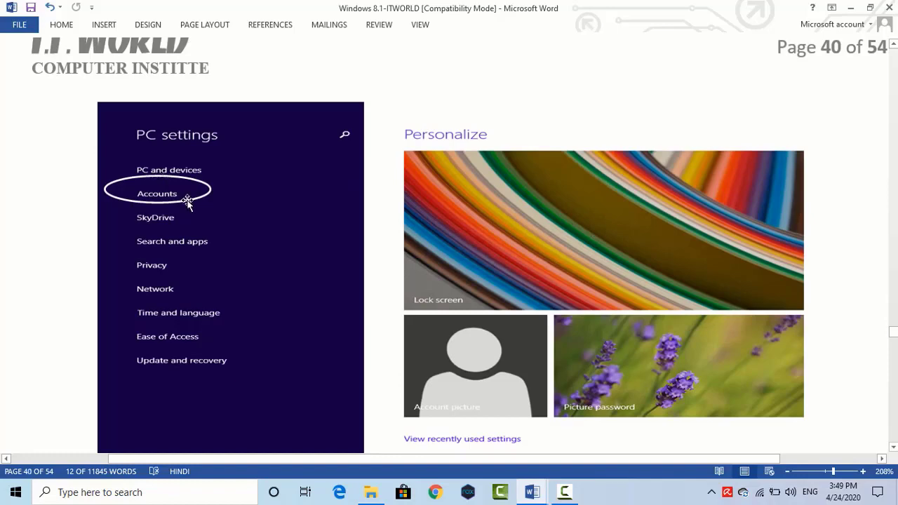
# Step: Scroll from the Accounts-circled screenshot down to the Finish step, then minimize Word
pyautogui.click(161, 203)
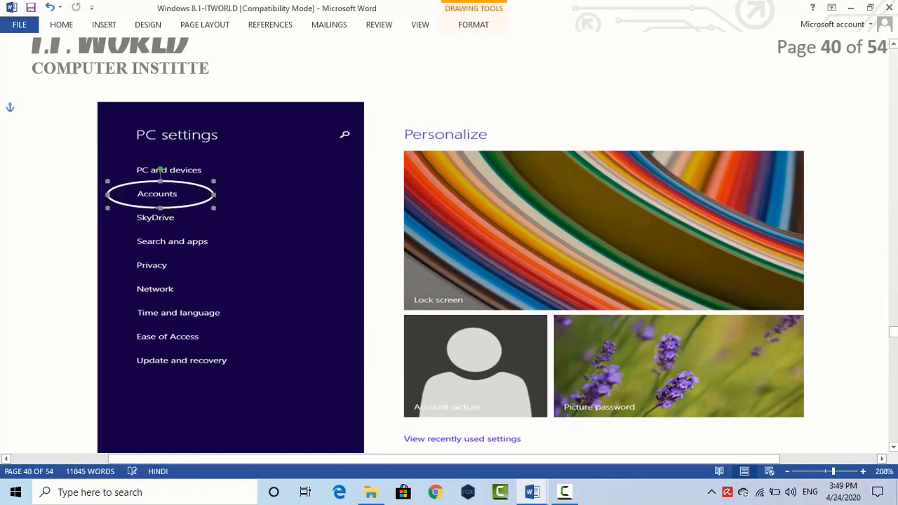
pyautogui.scroll(-5, 175, 235)
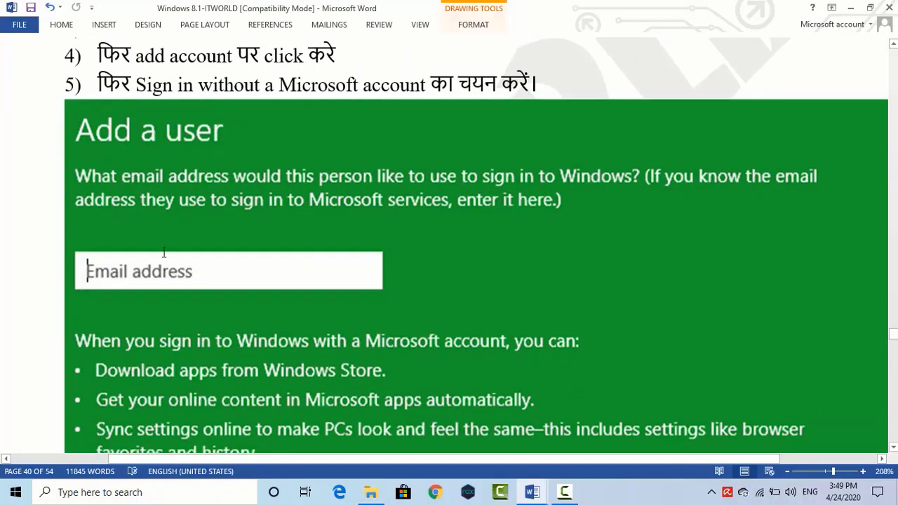
pyautogui.scroll(-6, 146, 273)
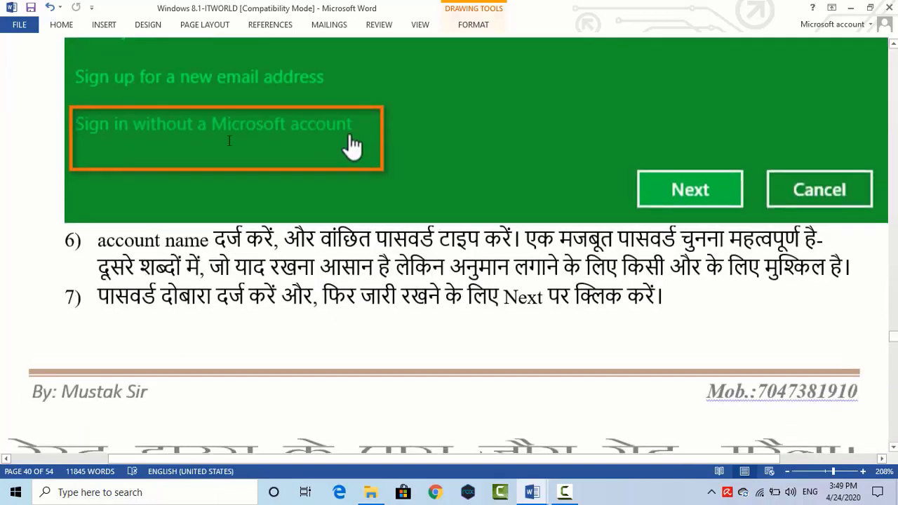
pyautogui.scroll(-6, 341, 195)
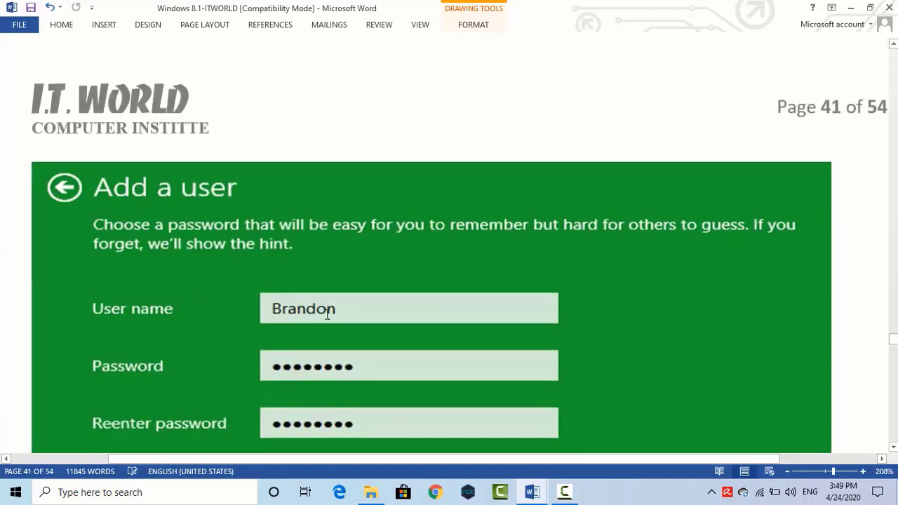
pyautogui.scroll(-3, 323, 311)
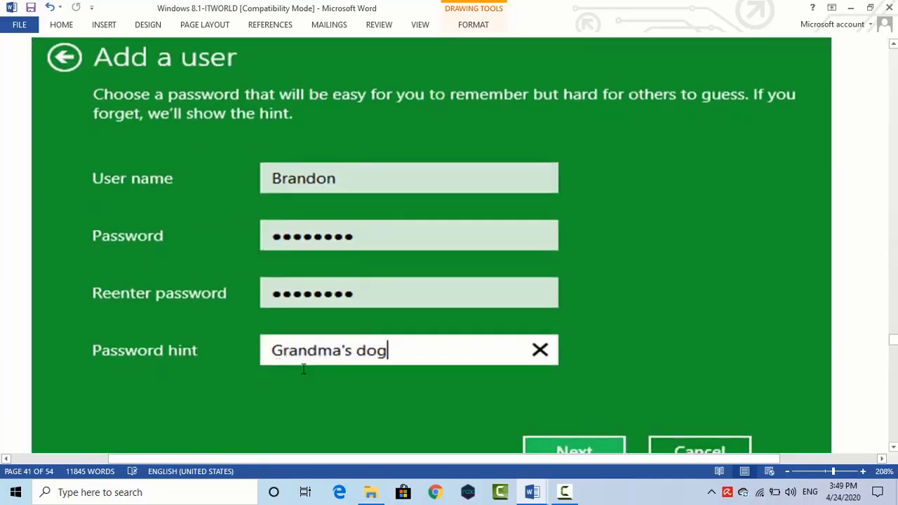
pyautogui.scroll(-4, 386, 375)
pyautogui.scroll(-9, 602, 266)
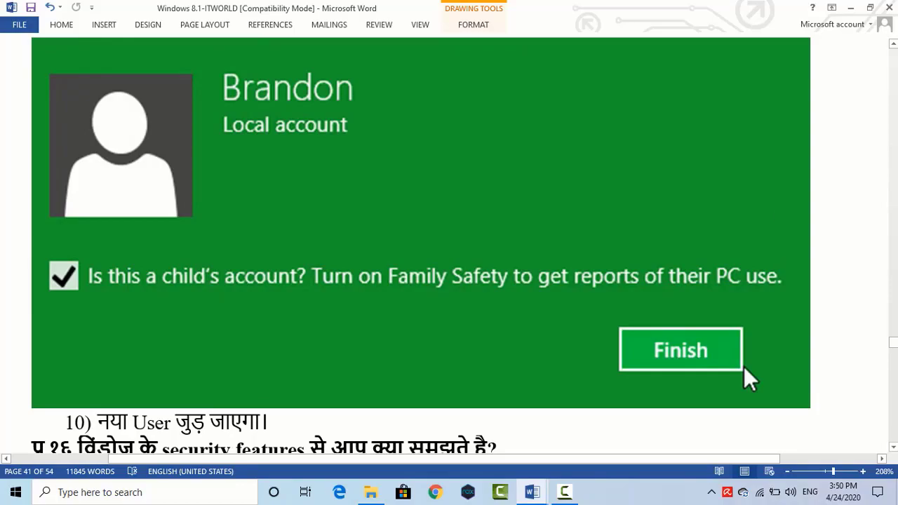
pyautogui.click(847, 10)
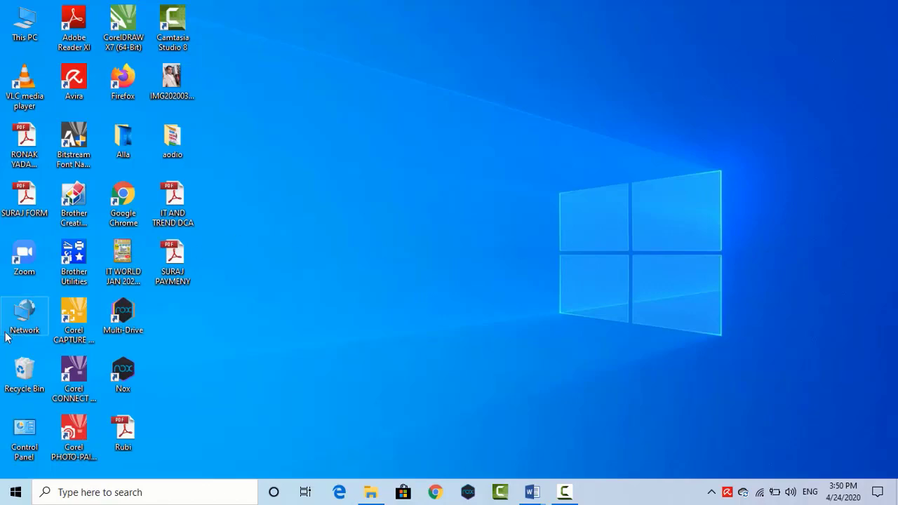
# Step: Find Control Panel through the Start search and open its User Accounts page
pyautogui.press('super')
pyautogui.write('o')
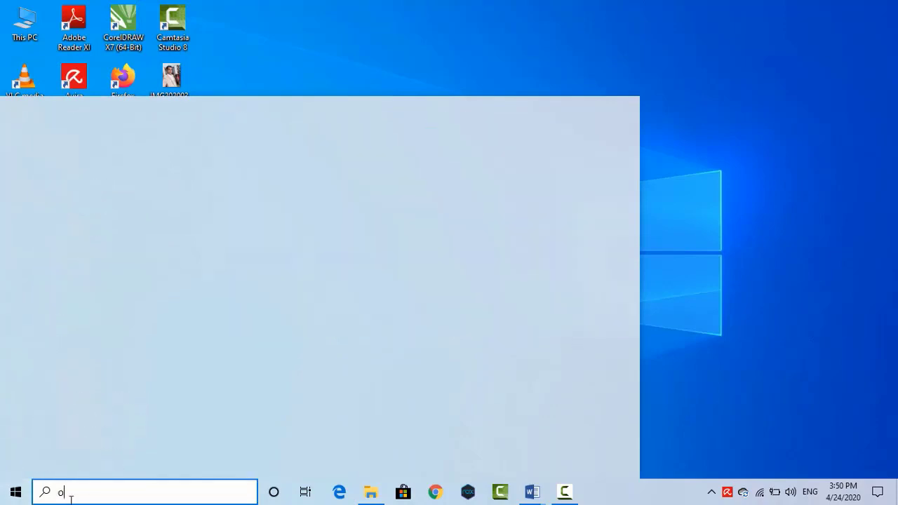
pyautogui.write('ntral')
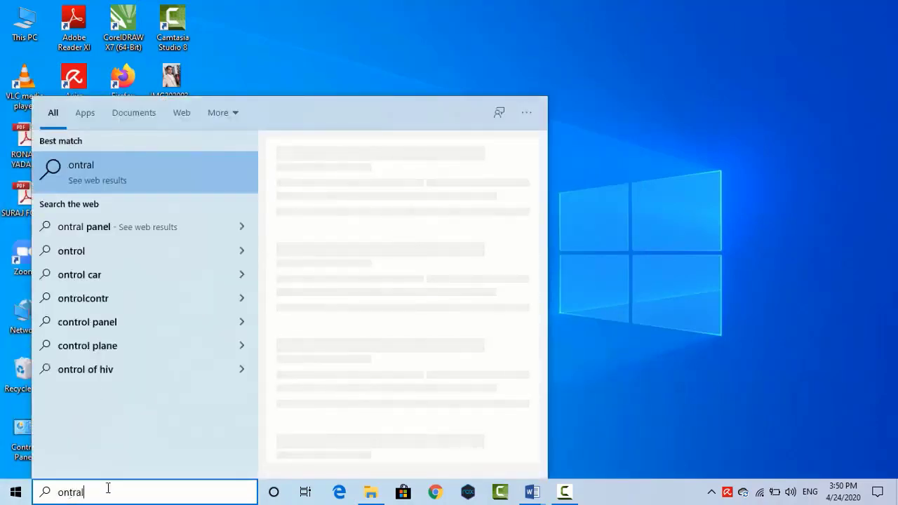
pyautogui.hotkey('ctrl', 'a')
pyautogui.write('co')
pyautogui.press('BackSpace')
pyautogui.press('BackSpace')
pyautogui.write('contr')
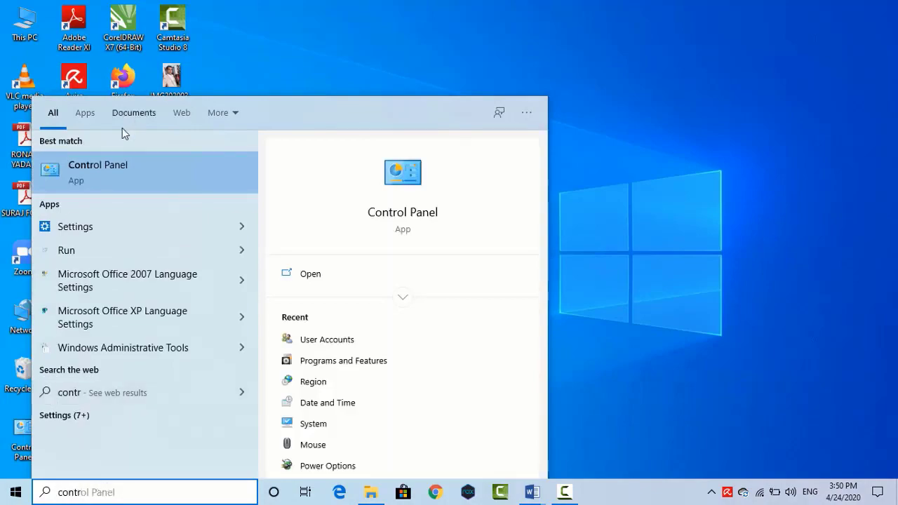
pyautogui.click(83, 172)
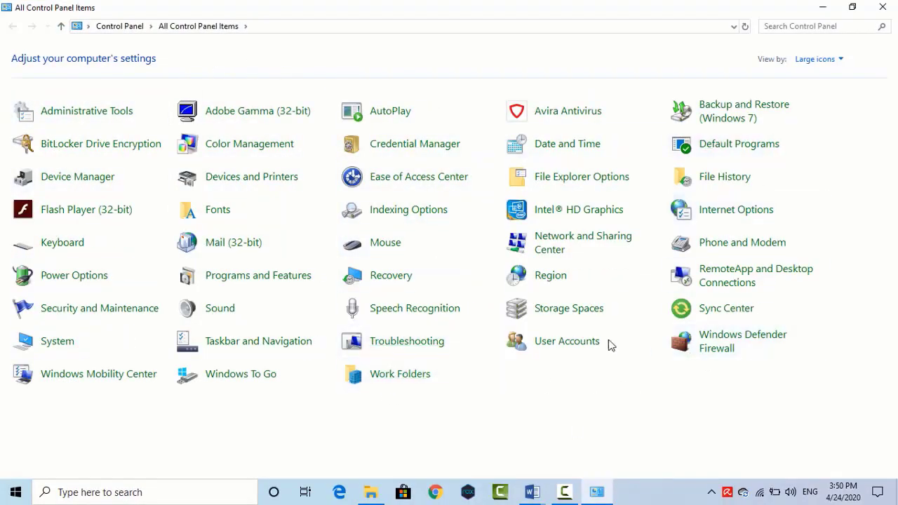
pyautogui.click(563, 343)
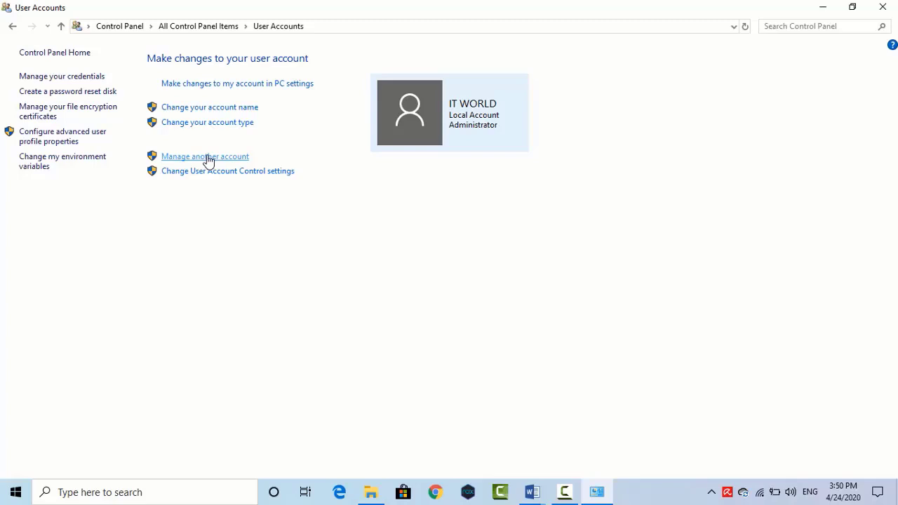
# Step: Go through Manage another account to the Family & other users page in Settings
pyautogui.click(207, 160)
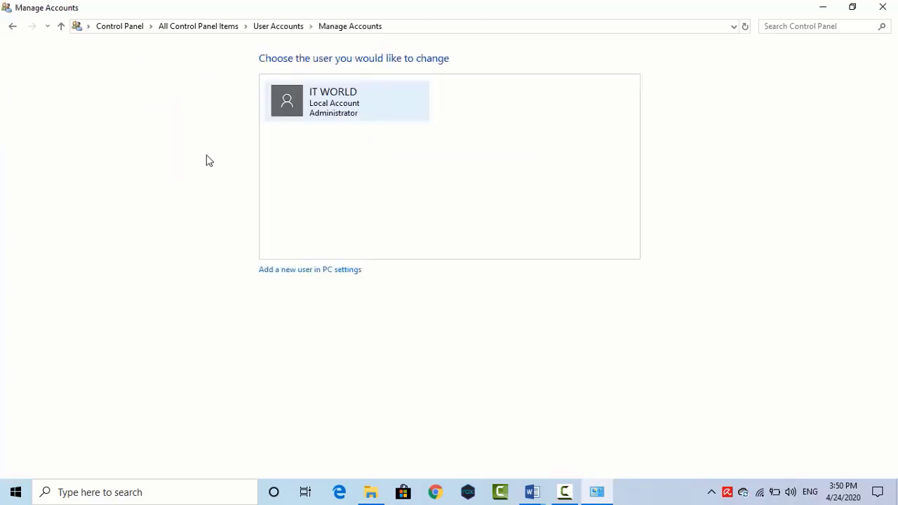
pyautogui.click(330, 273)
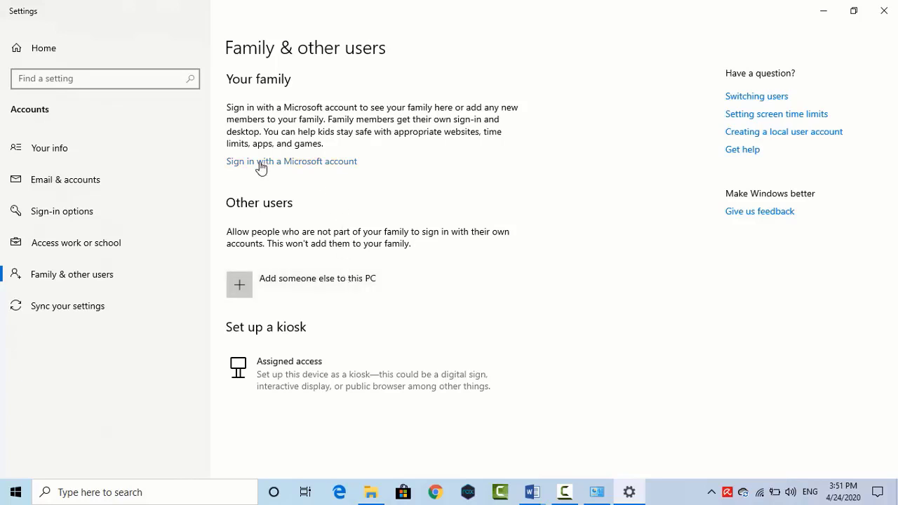
pyautogui.click(303, 163)
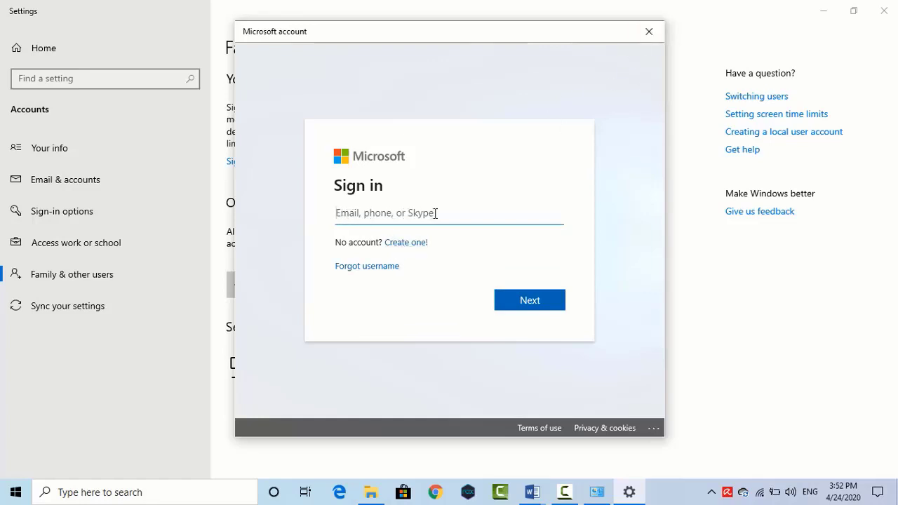
pyautogui.click(647, 33)
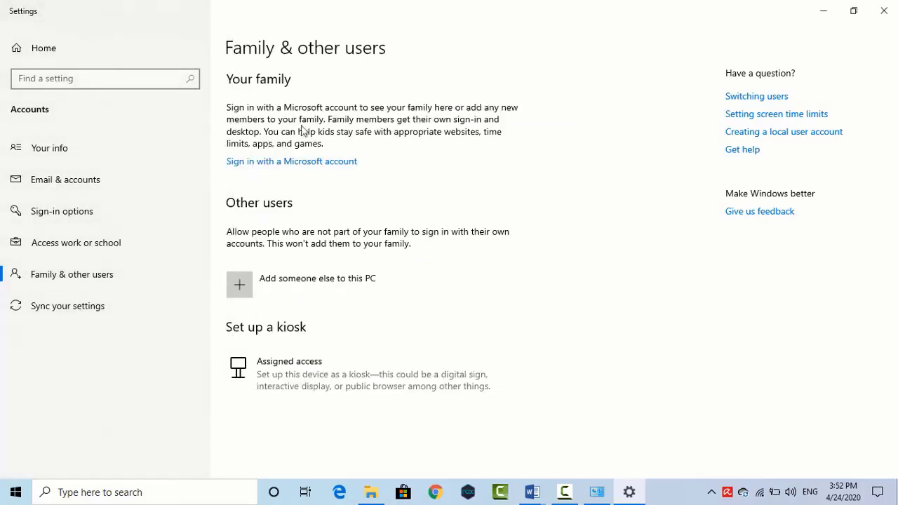
# Step: Try adding someone else by e-mail address, then continue without their sign-in information
pyautogui.click(346, 279)
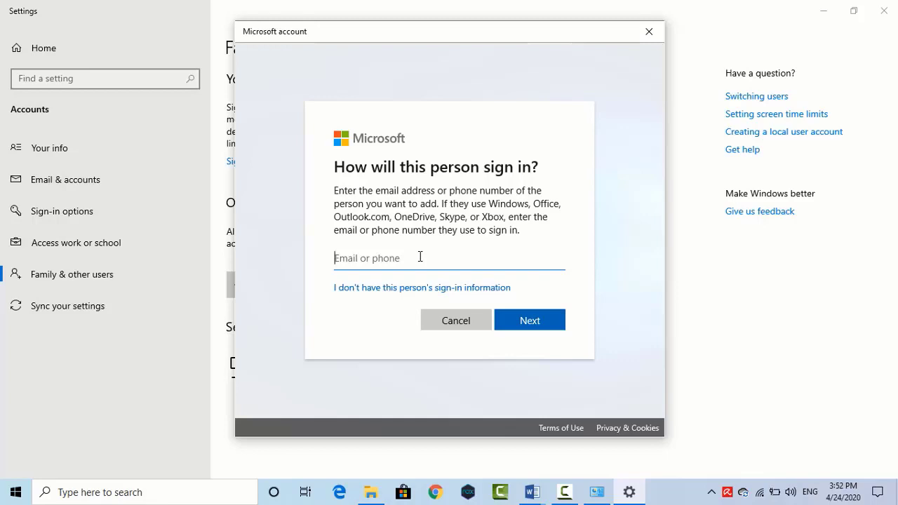
pyautogui.write('in')
pyautogui.press('BackSpace')
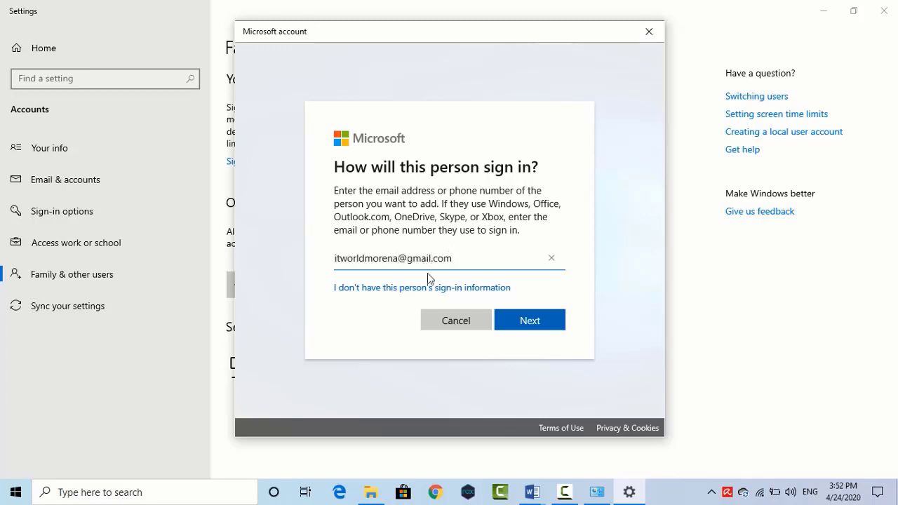
pyautogui.click(519, 321)
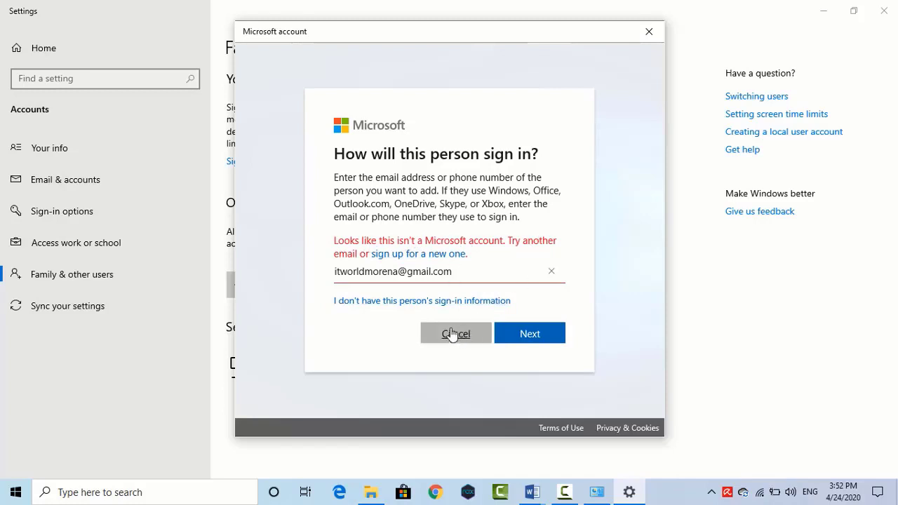
pyautogui.click(444, 306)
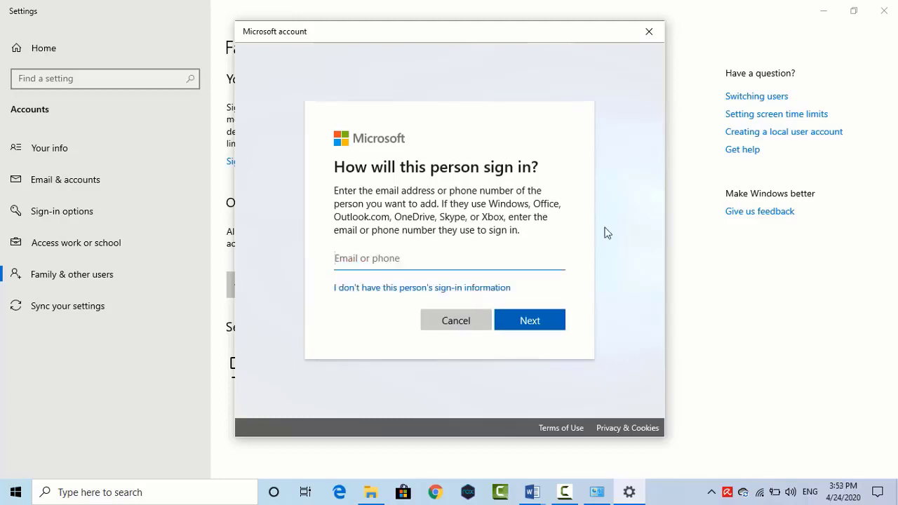
pyautogui.click(391, 295)
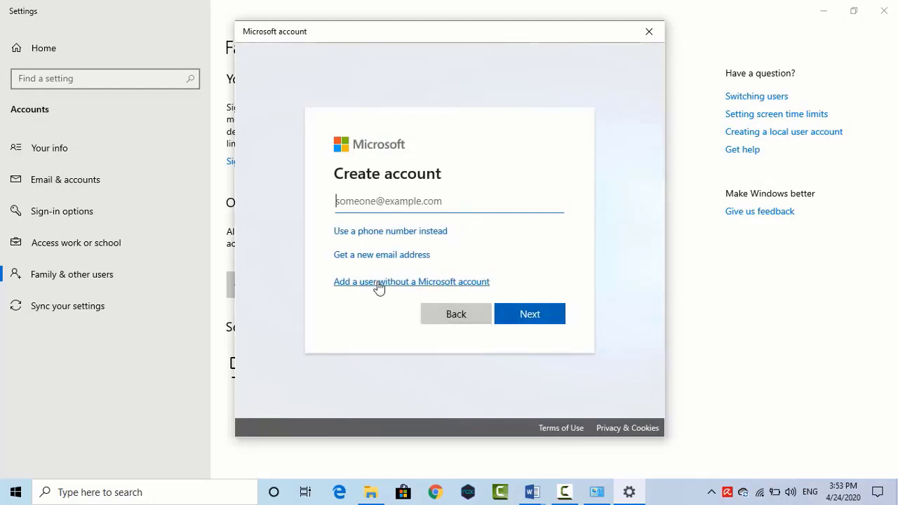
# Step: Choose a user without a Microsoft account, name it Monika, and enter and confirm a password
pyautogui.click(442, 284)
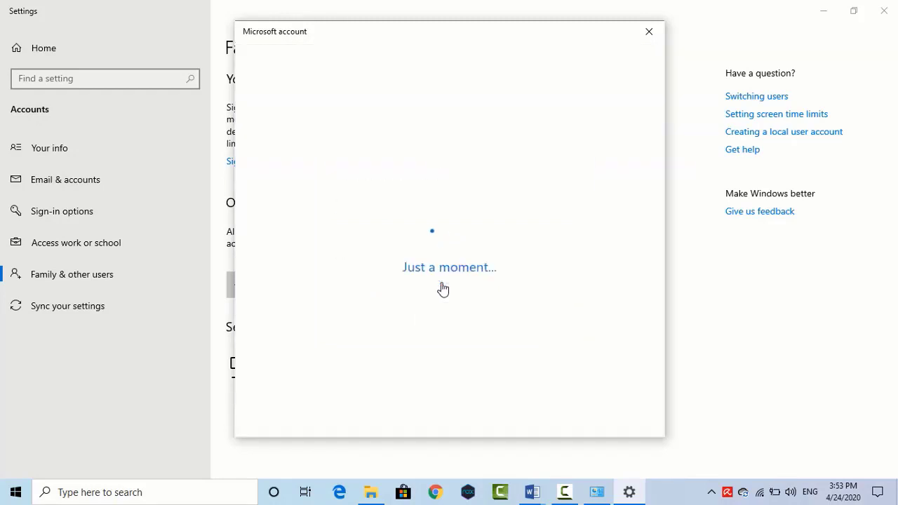
pyautogui.click(294, 188)
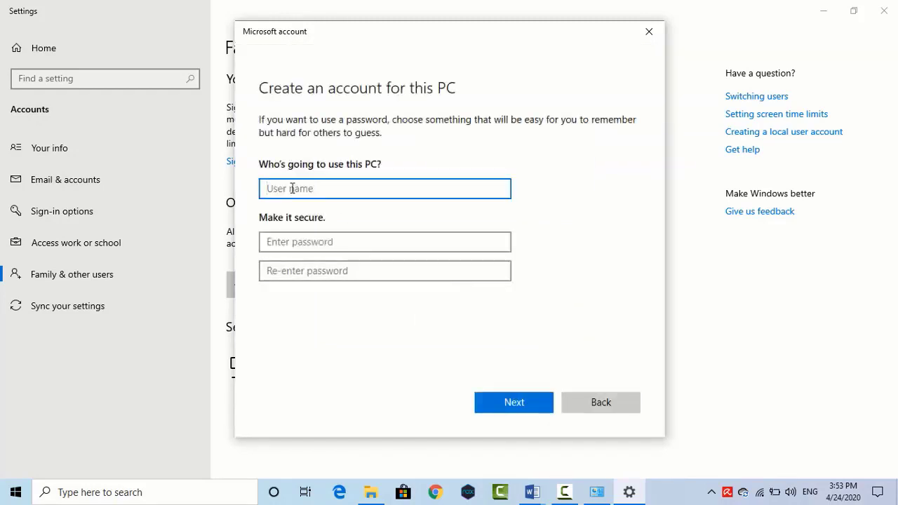
pyautogui.write('Monika')
pyautogui.click(300, 242)
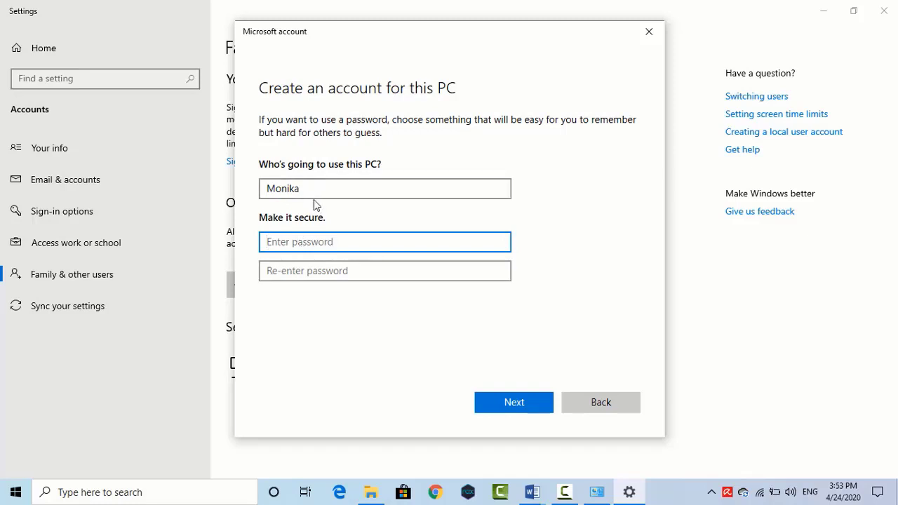
pyautogui.write('***')
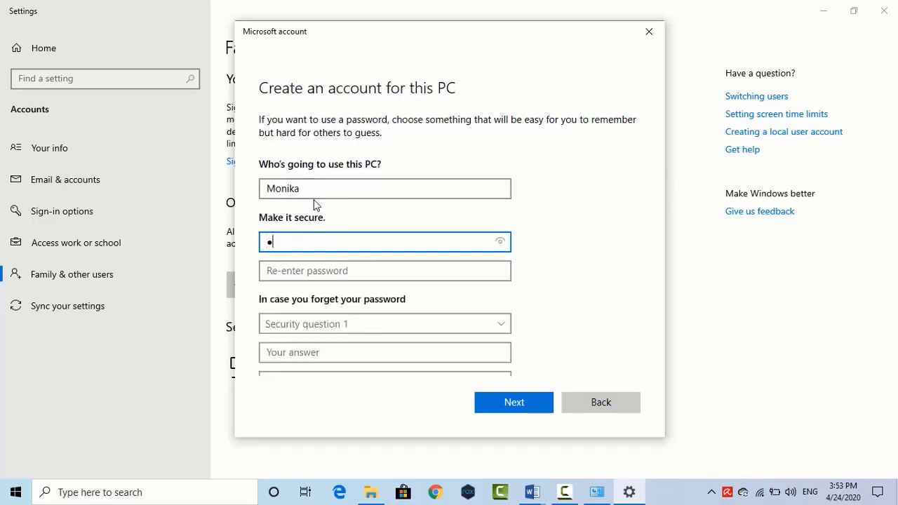
pyautogui.click(281, 274)
pyautogui.write('***')
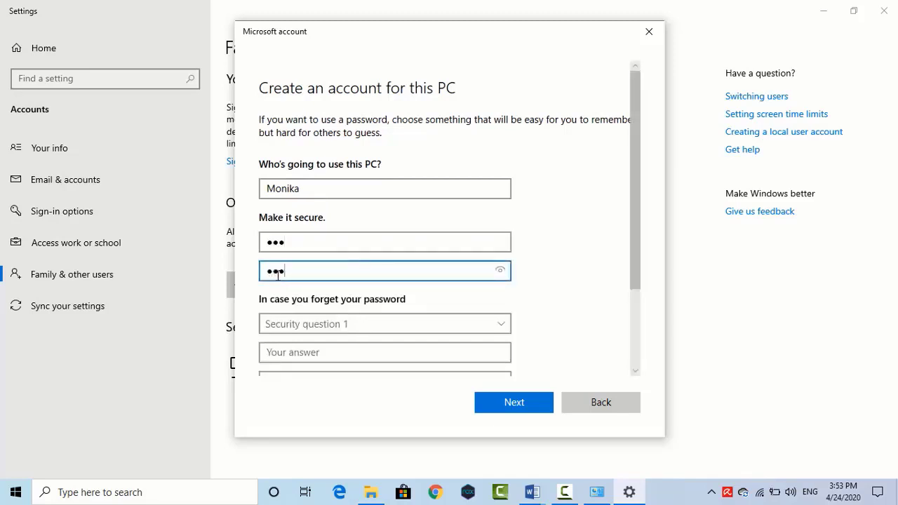
# Step: Pick the first pet's name security question and type its answer
pyautogui.scroll(-1, 411, 302)
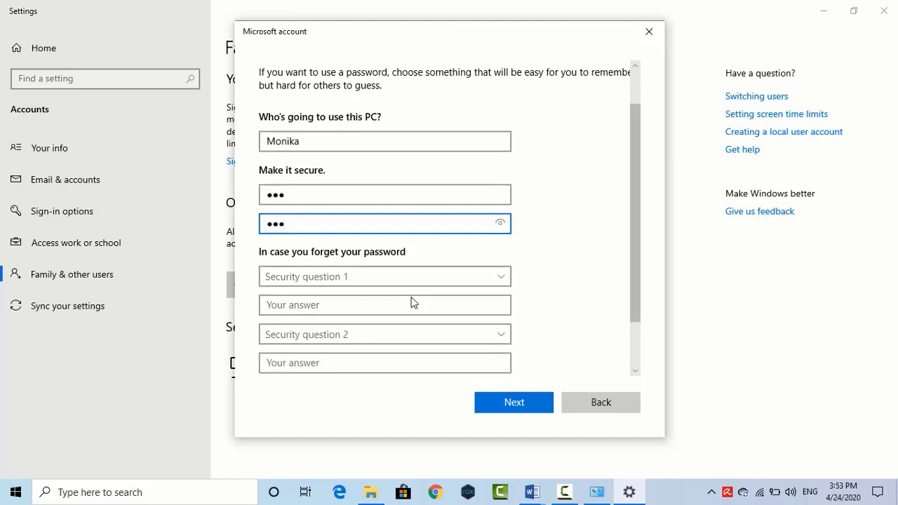
pyautogui.click(318, 278)
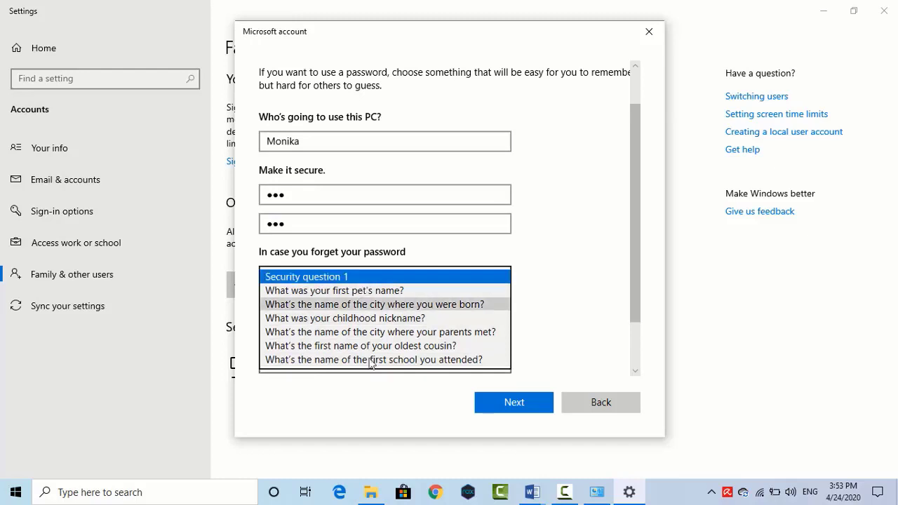
pyautogui.click(566, 313)
pyautogui.scroll(-3, 421, 280)
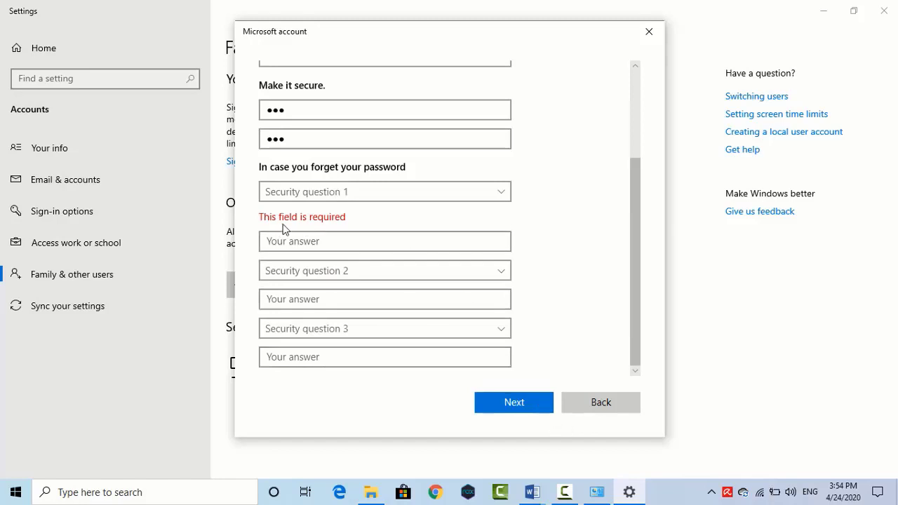
pyautogui.click(365, 195)
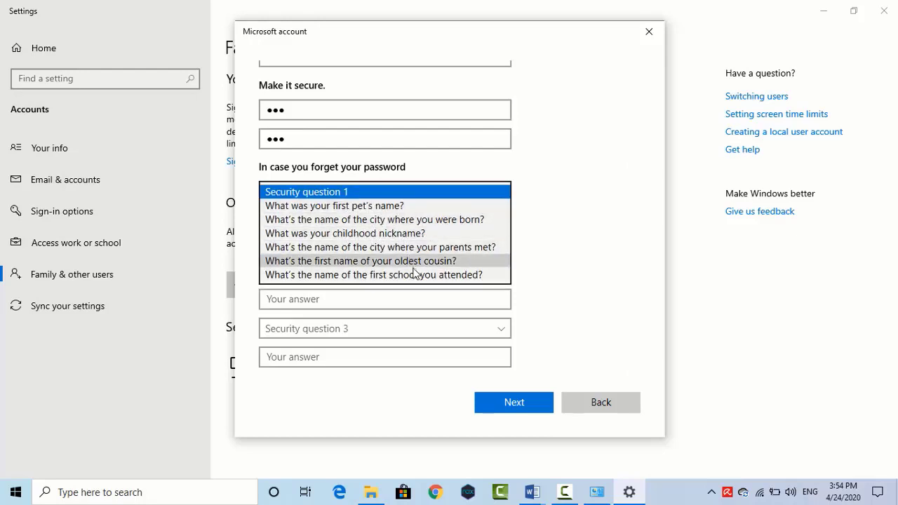
pyautogui.click(372, 206)
pyautogui.click(345, 239)
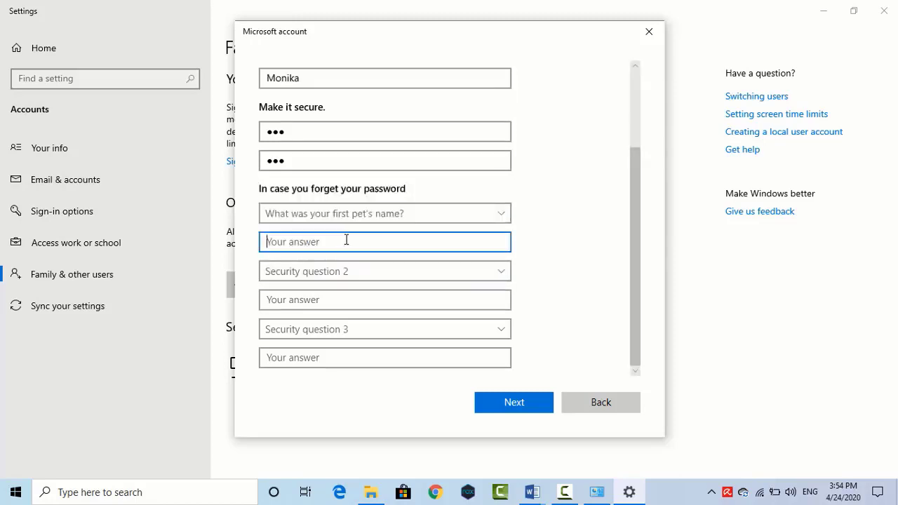
pyautogui.press('BackSpace')
pyautogui.press('BackSpace')
pyautogui.press('BackSpace')
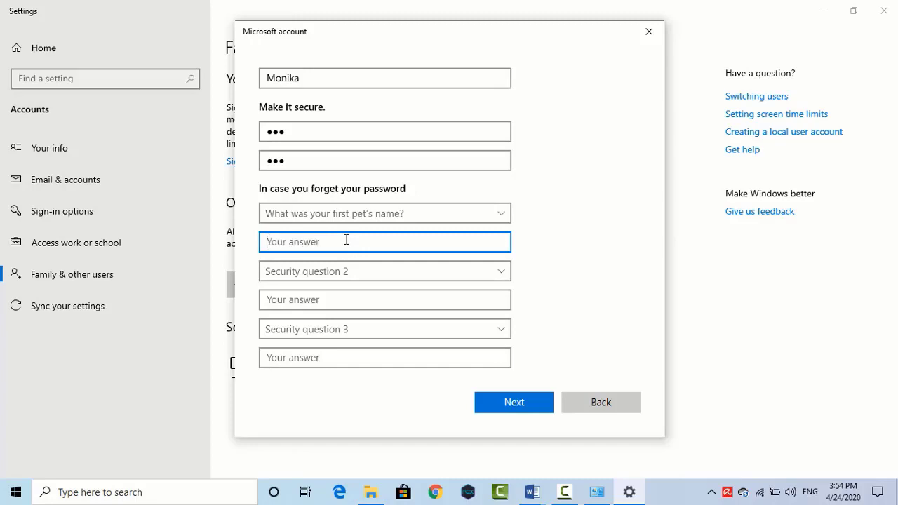
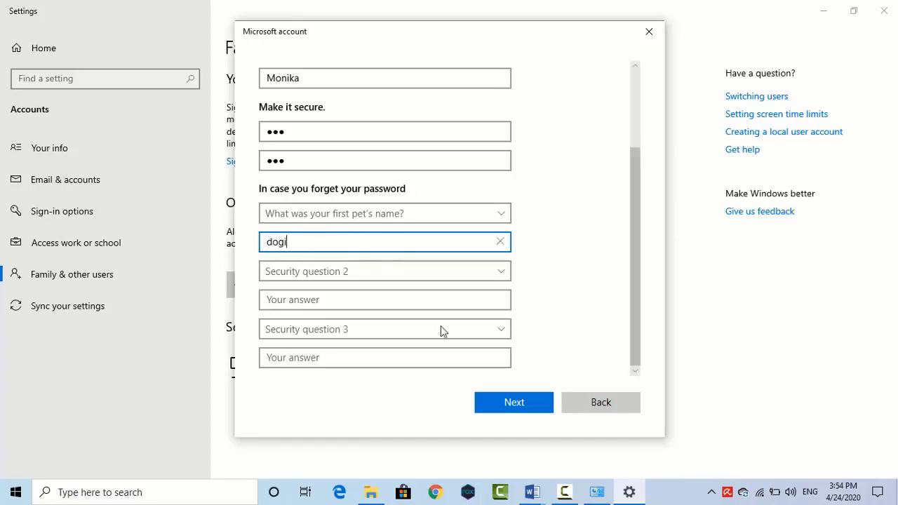
# Step: Set security question 2 to the birth-city question and enter its answer
pyautogui.click(521, 398)
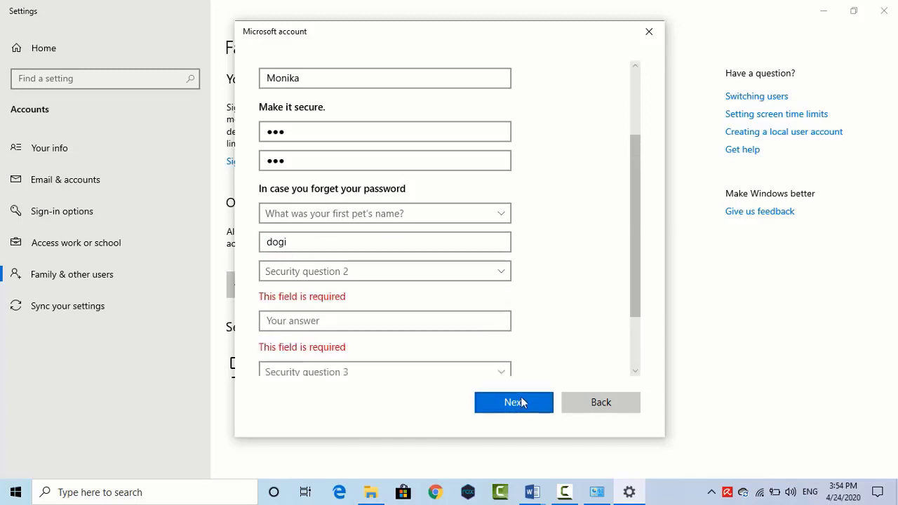
pyautogui.scroll(-3, 415, 329)
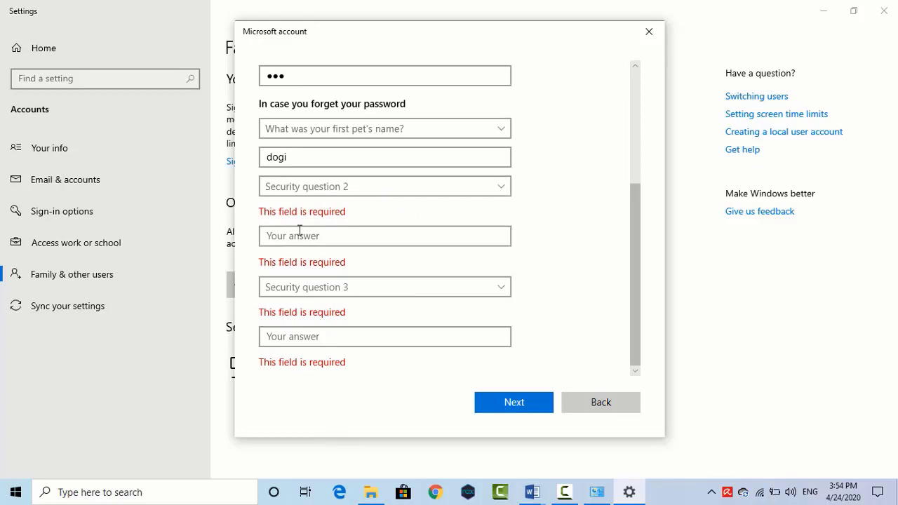
pyautogui.click(344, 187)
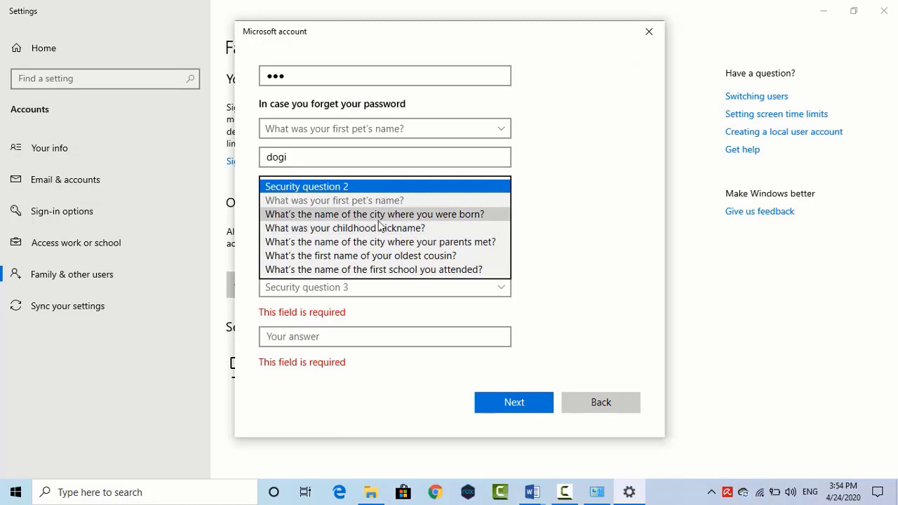
pyautogui.click(378, 228)
pyautogui.click(367, 206)
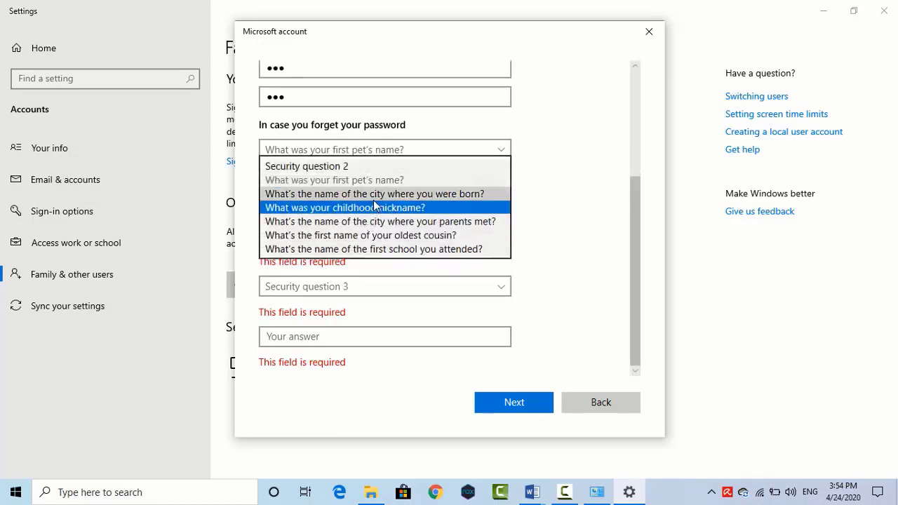
pyautogui.click(373, 197)
pyautogui.click(341, 236)
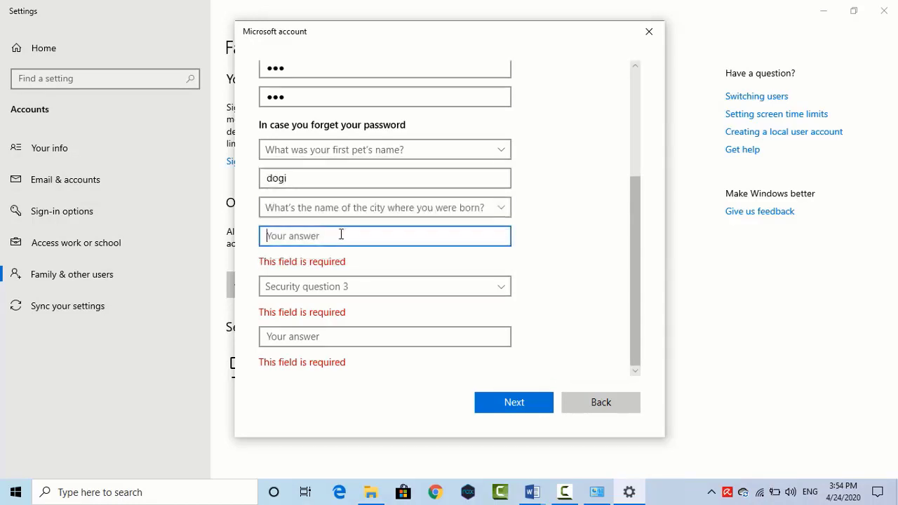
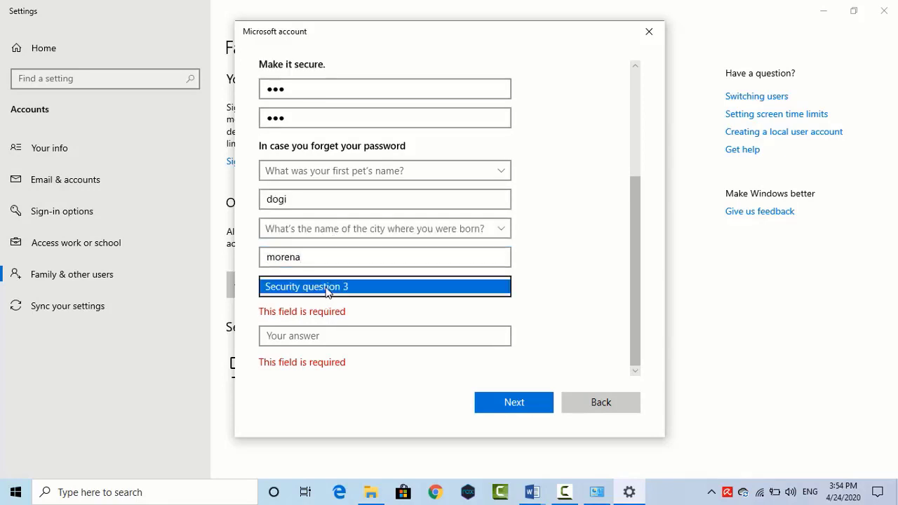
# Step: Set security question 3 to the childhood-nickname question and enter its answer
pyautogui.click(326, 289)
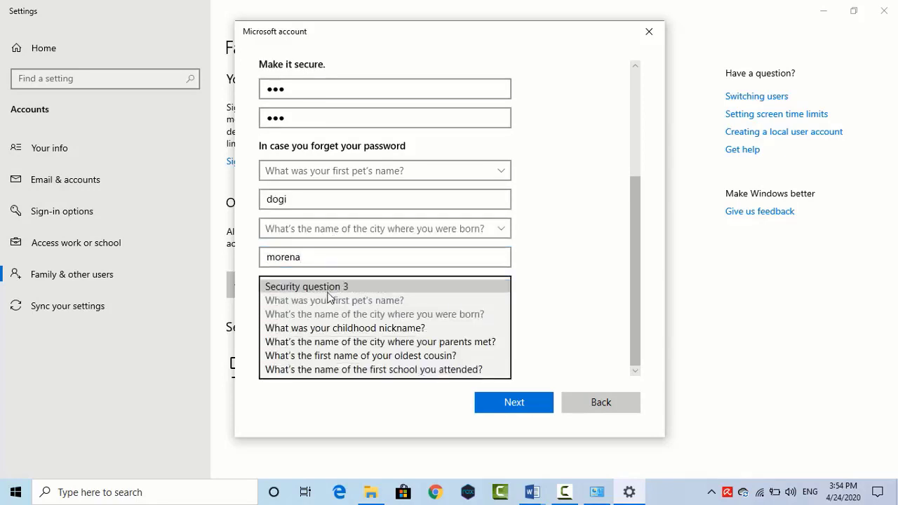
pyautogui.click(360, 328)
pyautogui.click(337, 335)
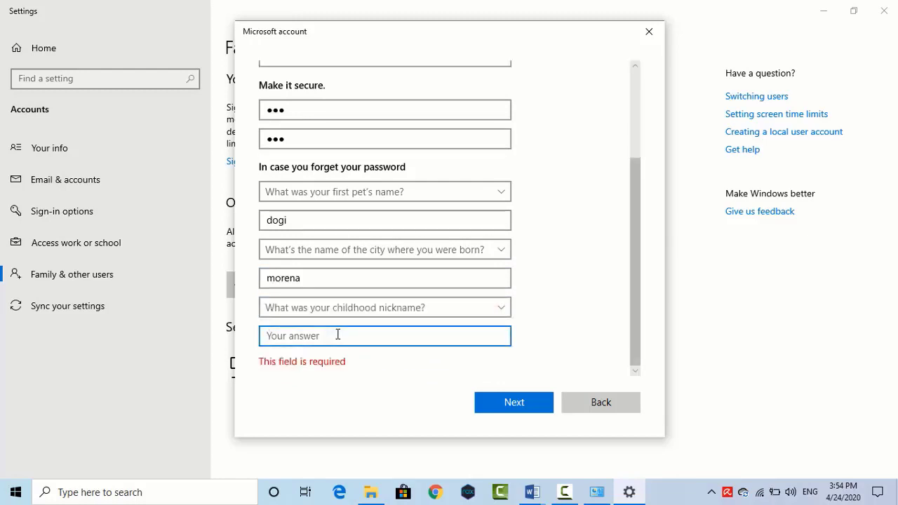
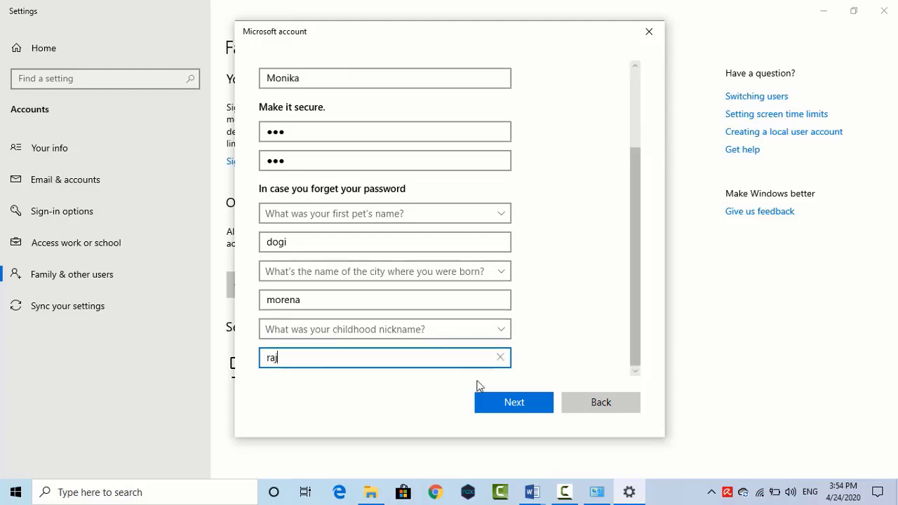
# Step: Create the local account, then check that it appears in the Start menu's account list
pyautogui.click(522, 411)
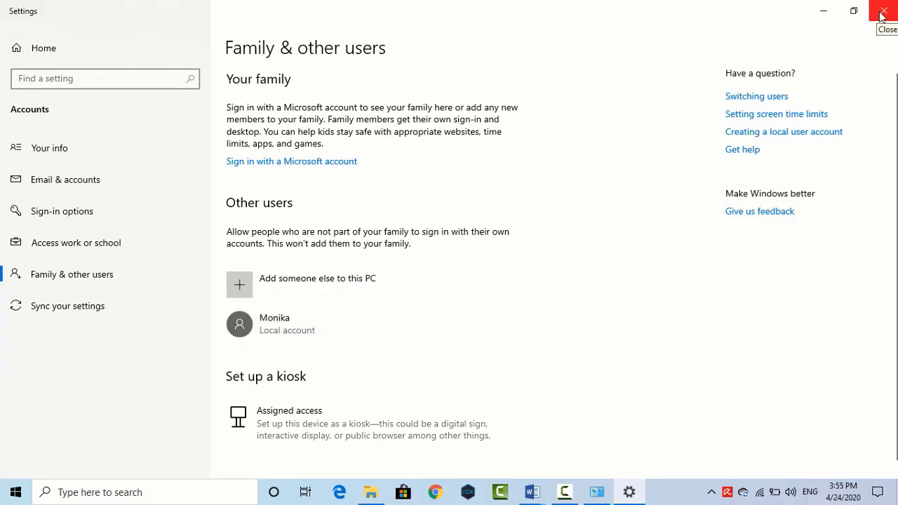
pyautogui.click(14, 493)
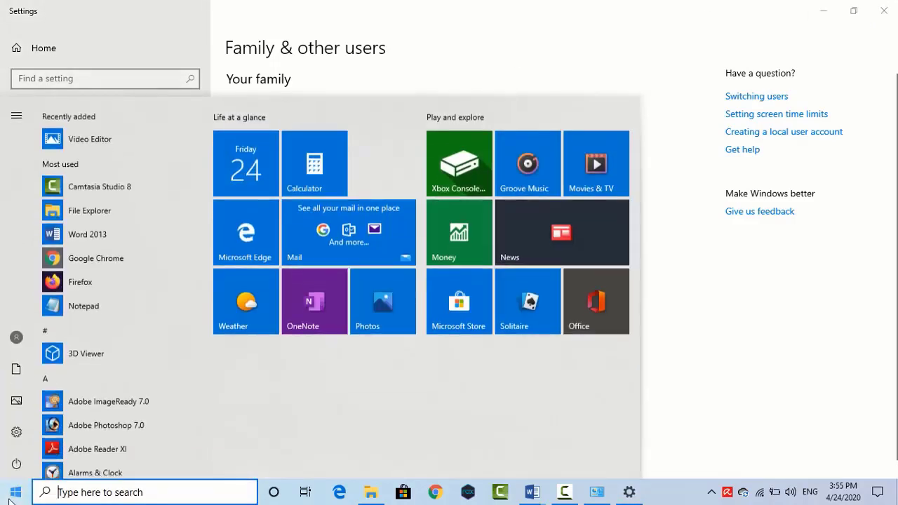
pyautogui.click(10, 495)
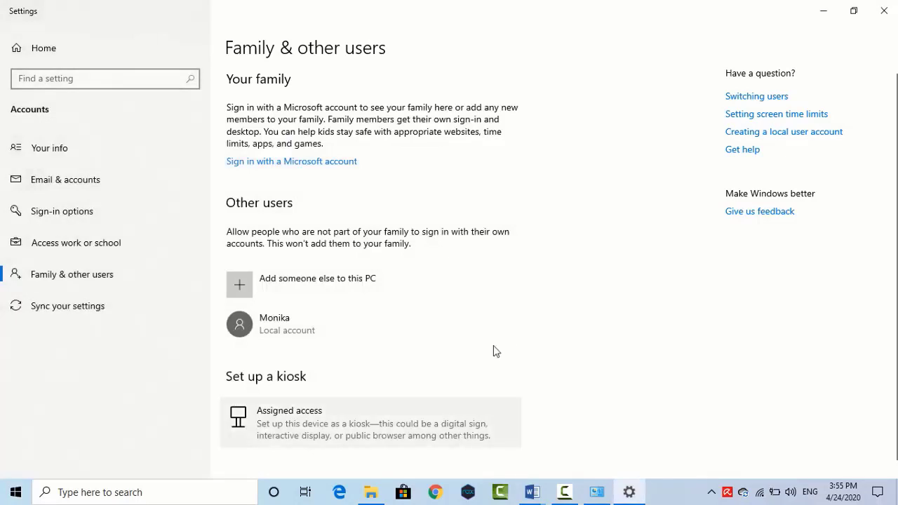
pyautogui.click(10, 496)
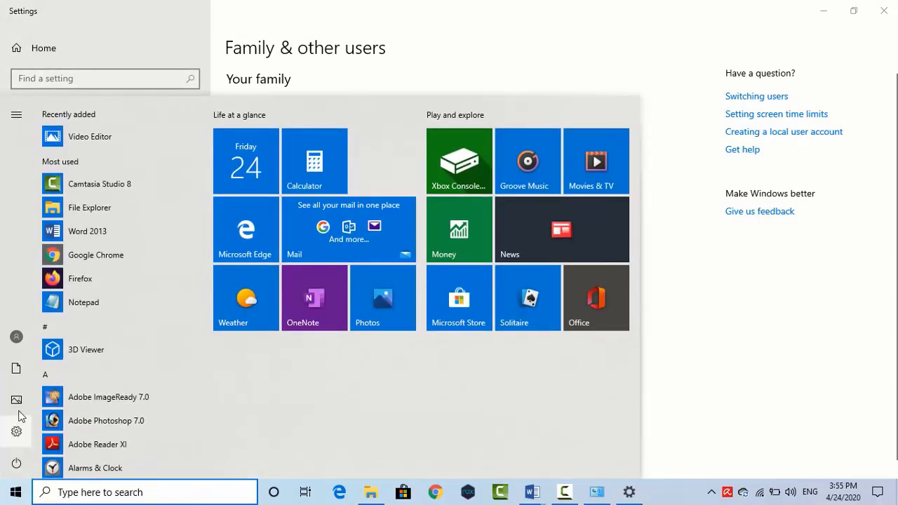
pyautogui.click(16, 339)
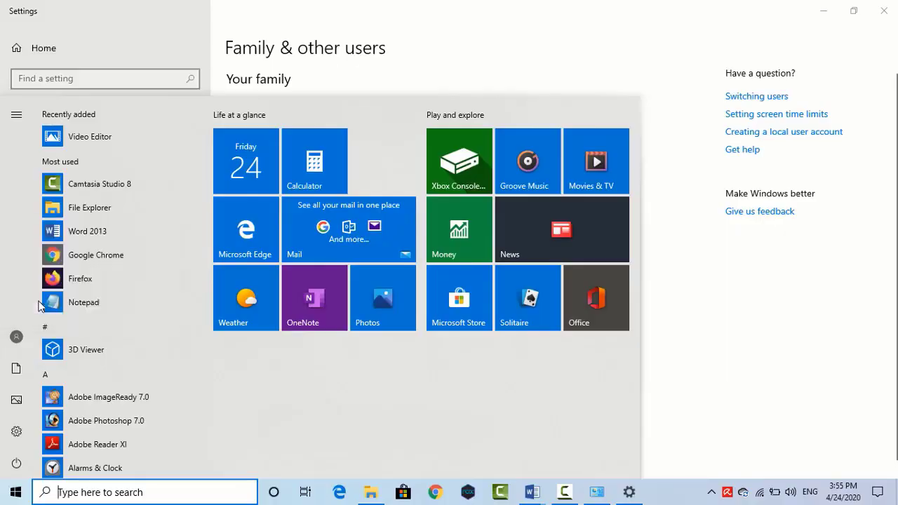
pyautogui.click(15, 336)
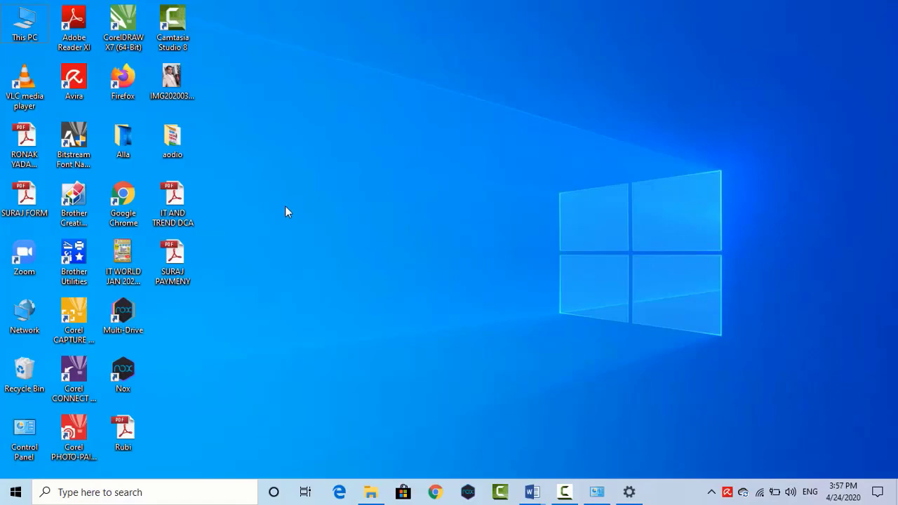
# Step: Open Control Panel's User Accounts and go to Manage another account to list all accounts
pyautogui.doubleClick(26, 436)
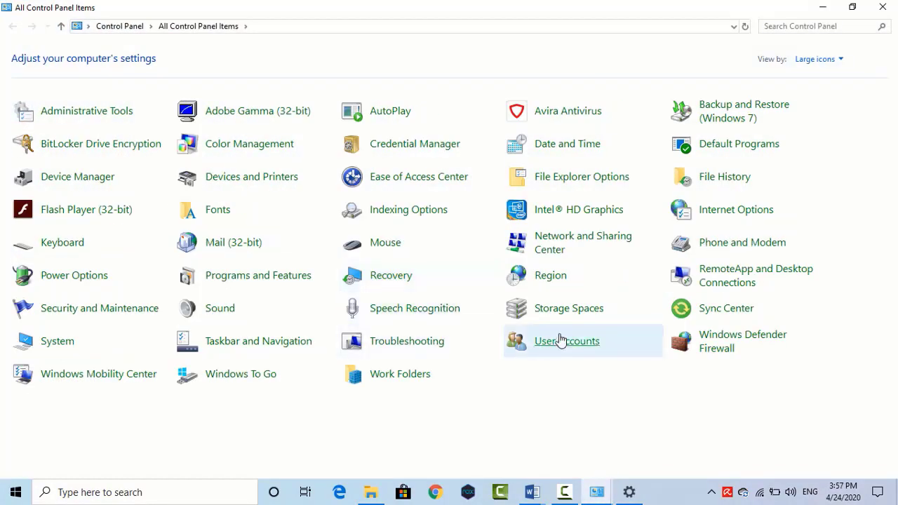
pyautogui.click(559, 343)
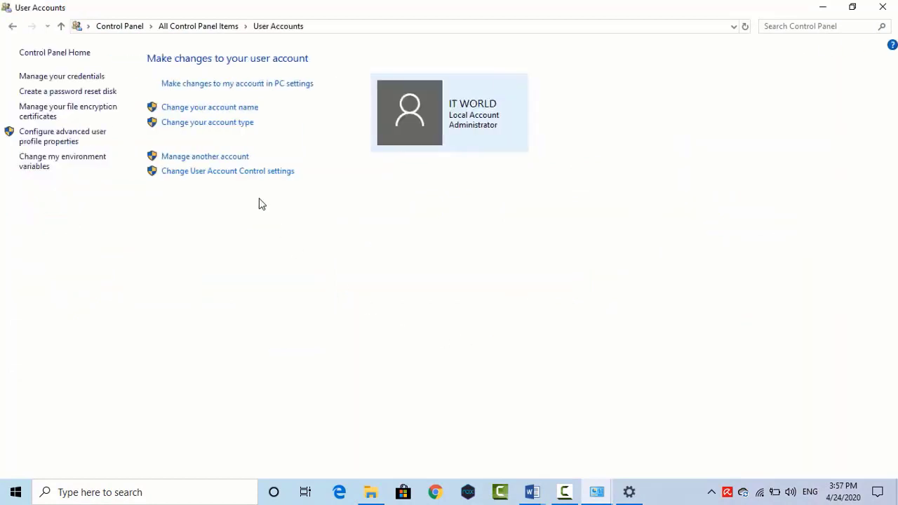
pyautogui.click(214, 159)
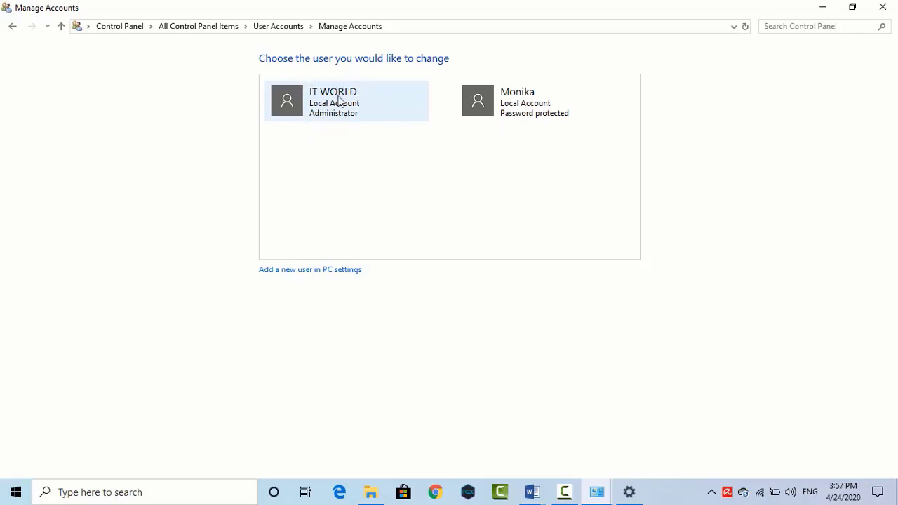
# Step: Delete the new local account along with its files
pyautogui.click(526, 108)
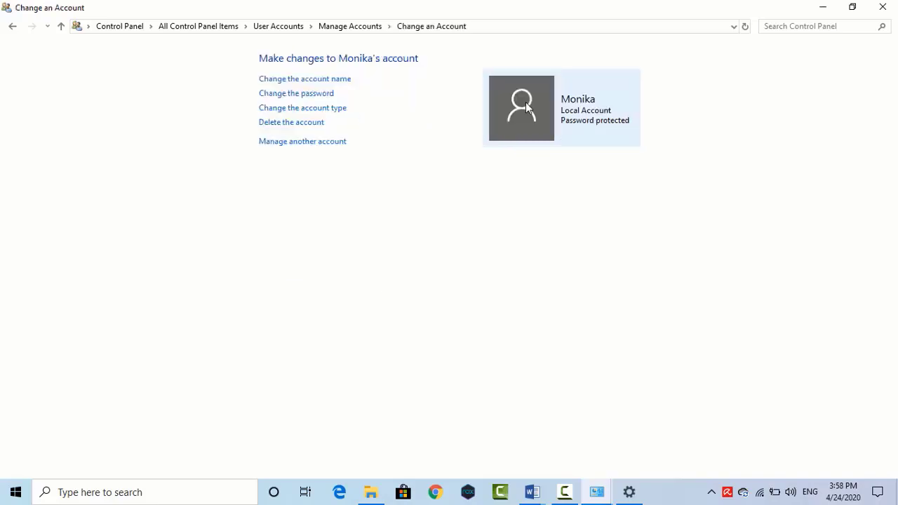
pyautogui.click(288, 123)
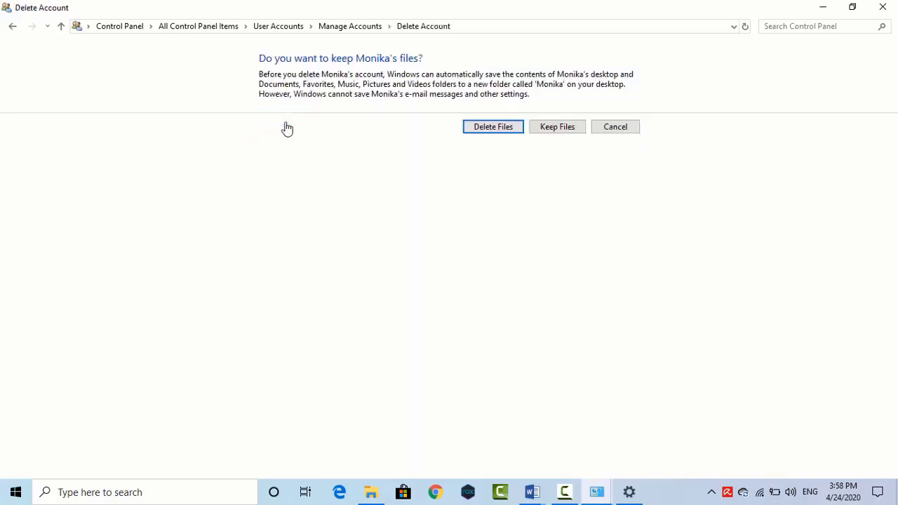
pyautogui.click(510, 130)
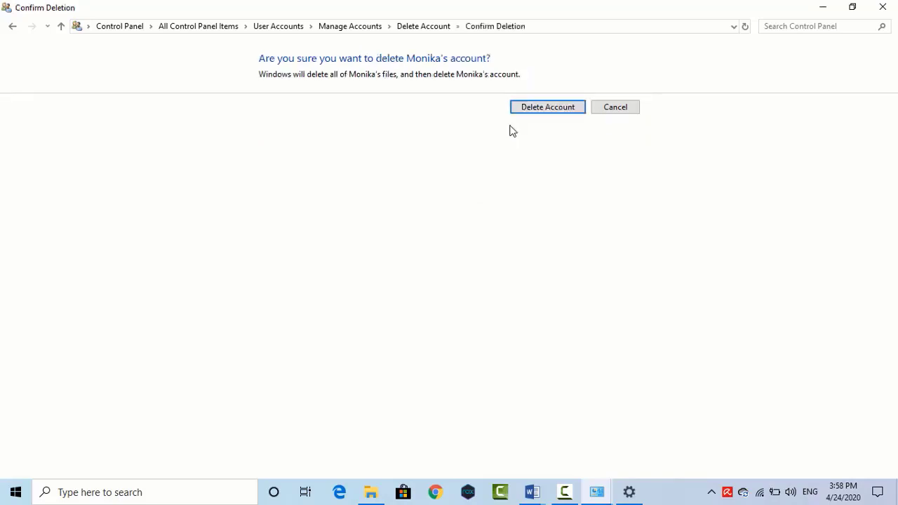
pyautogui.click(574, 113)
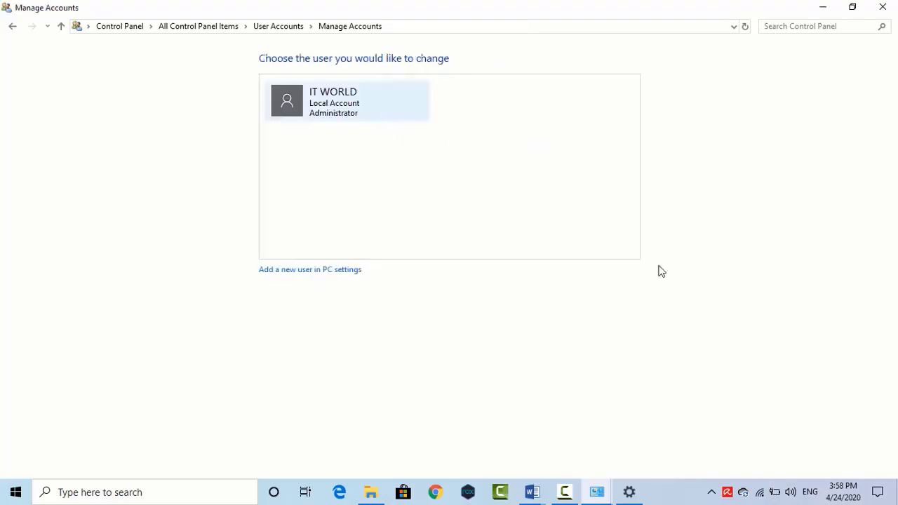
# Step: Close the account management window and refresh the desktop
pyautogui.click(882, 8)
pyautogui.rightClick(368, 165)
pyautogui.click(430, 202)
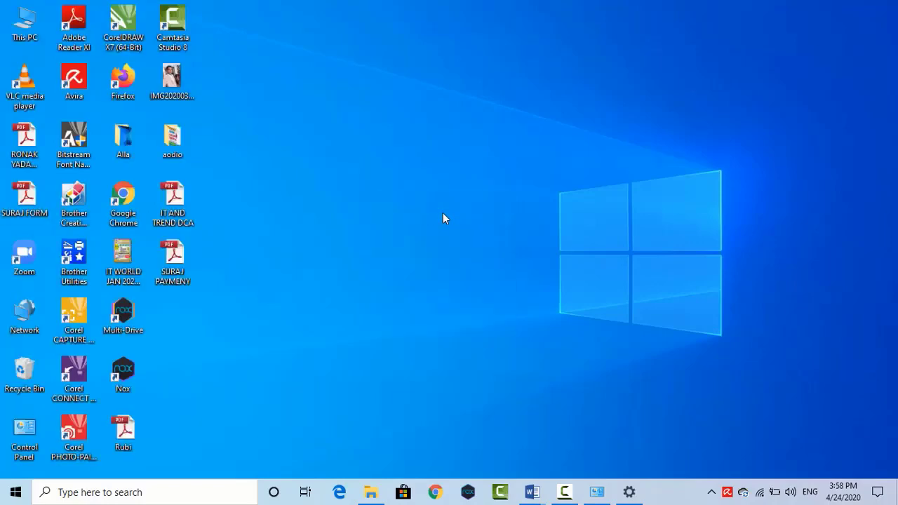